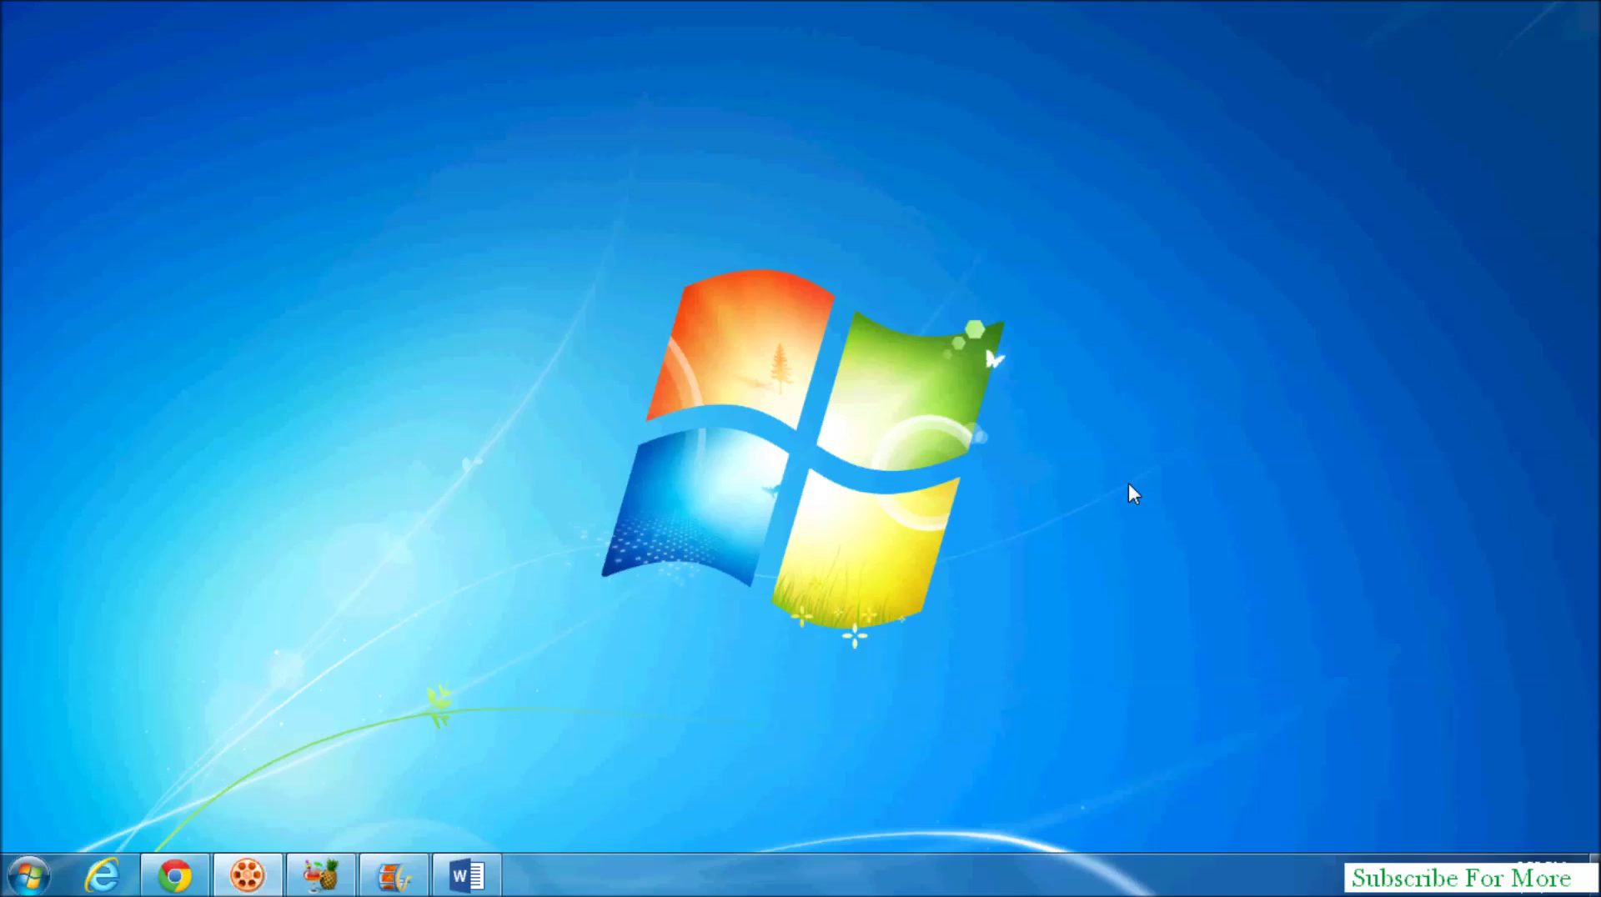
Open the Registry Editor by running the command regedit
key(super+r)
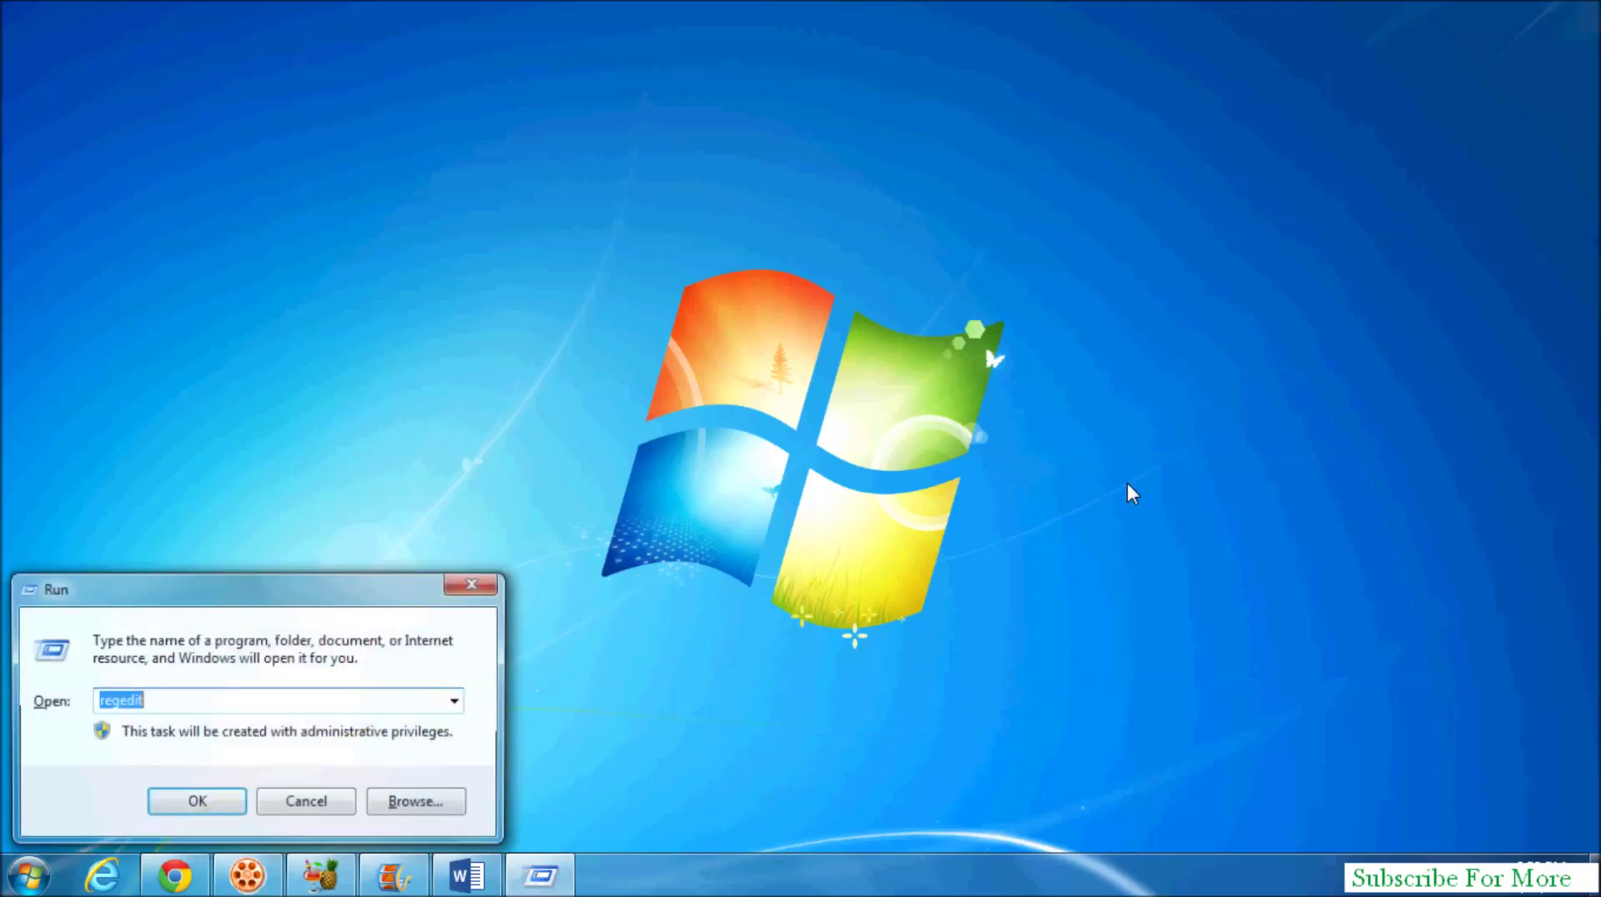
drag(145, 588, 147, 551)
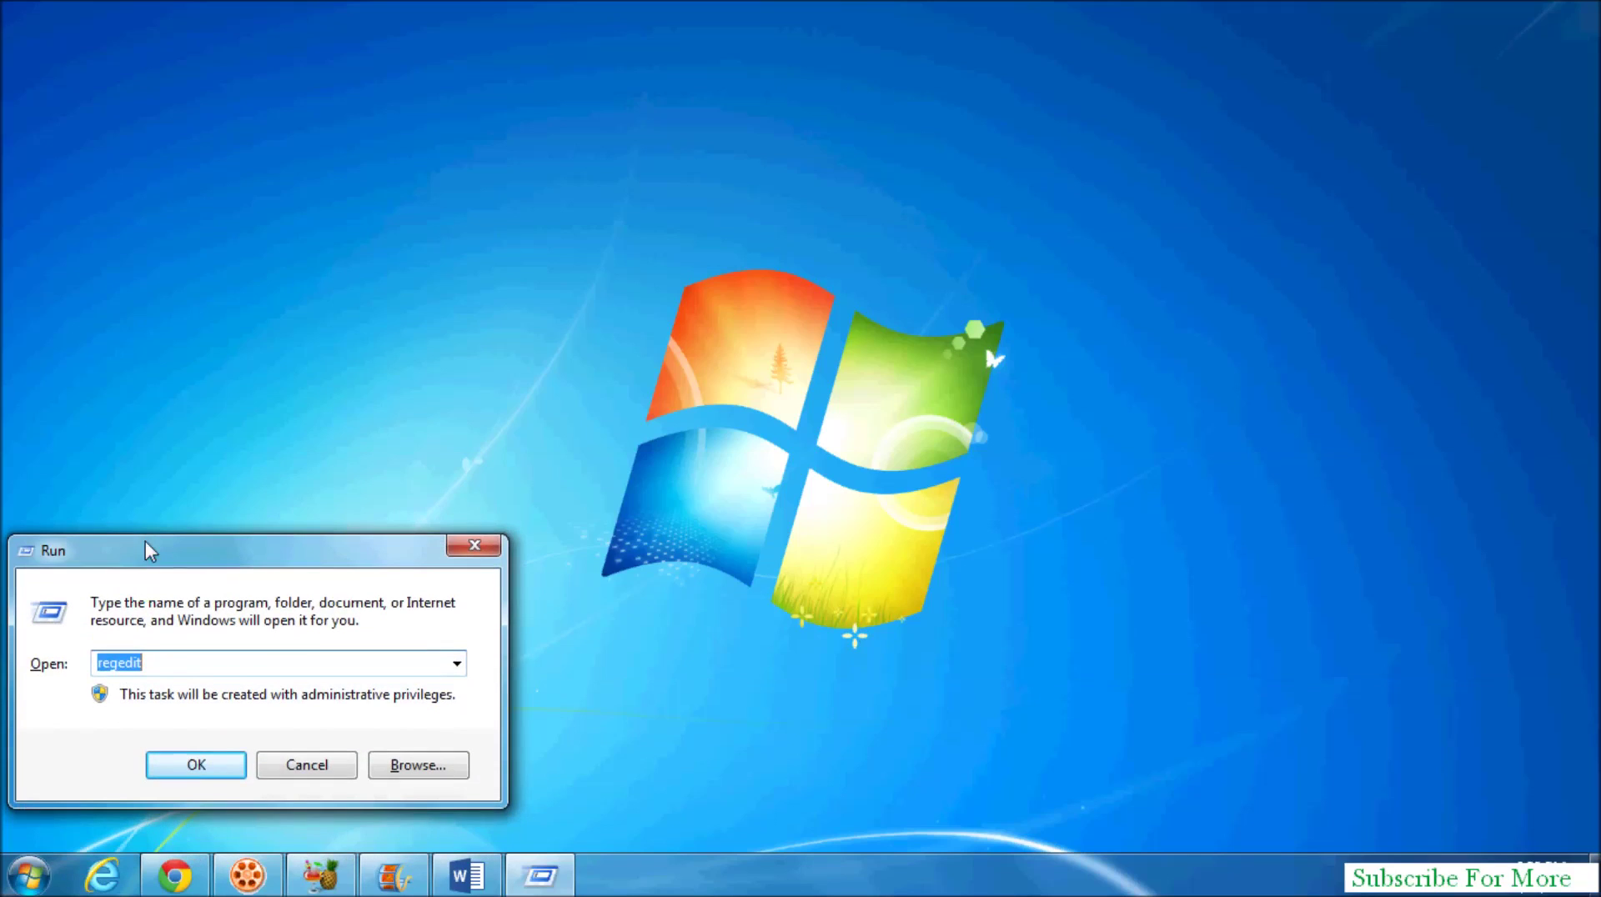
click(209, 665)
double_click(209, 664)
text(reged)
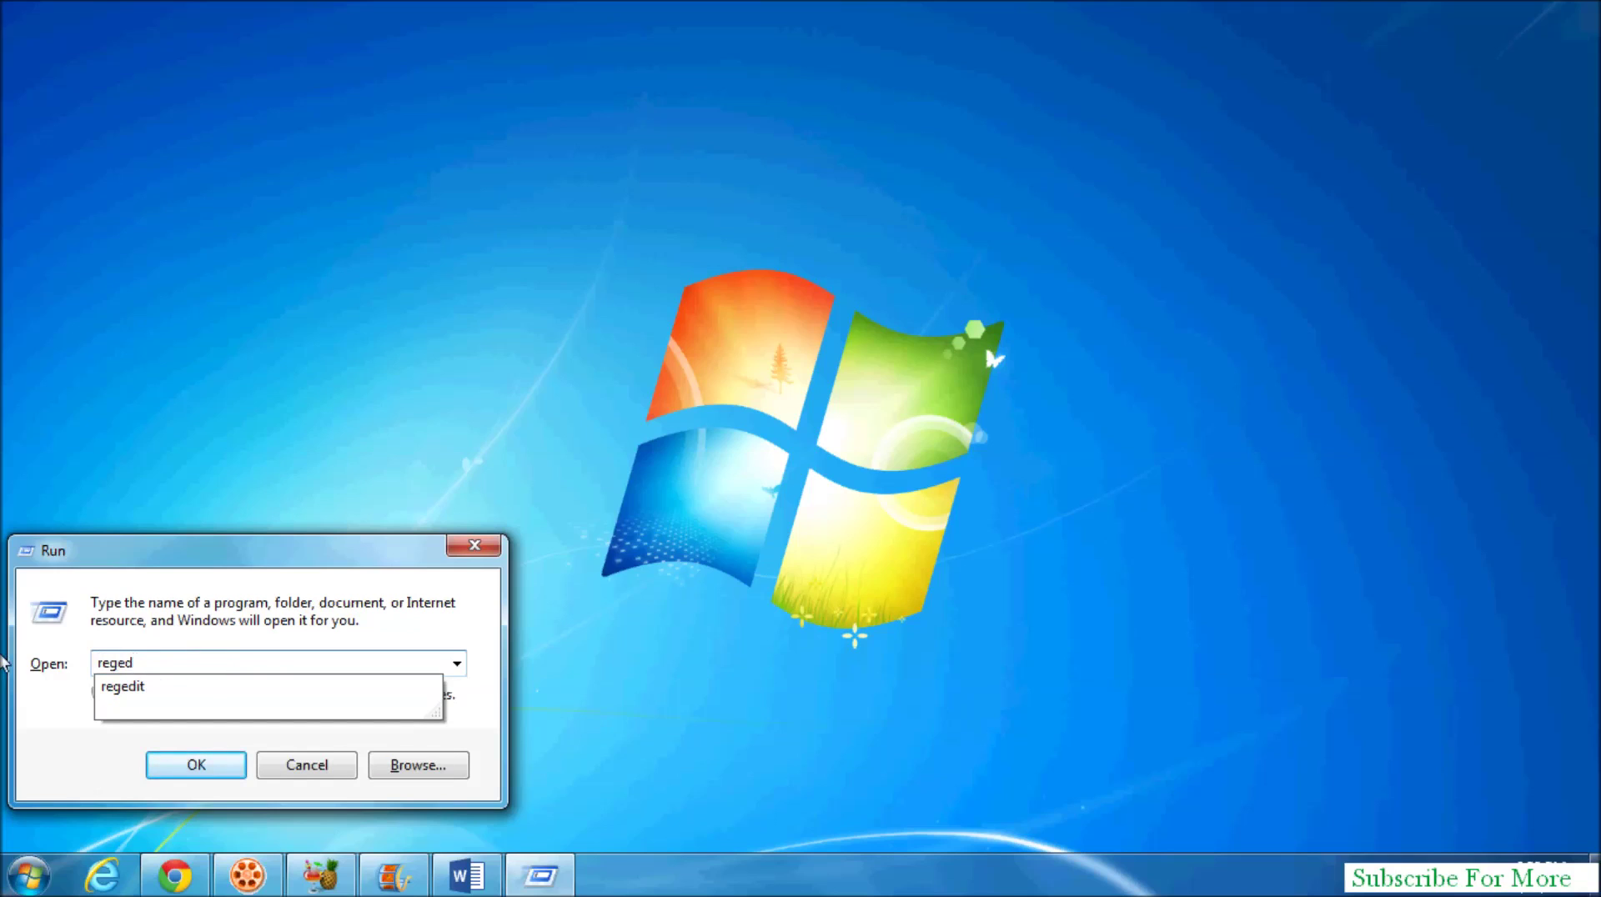
text(it)
key(Return)
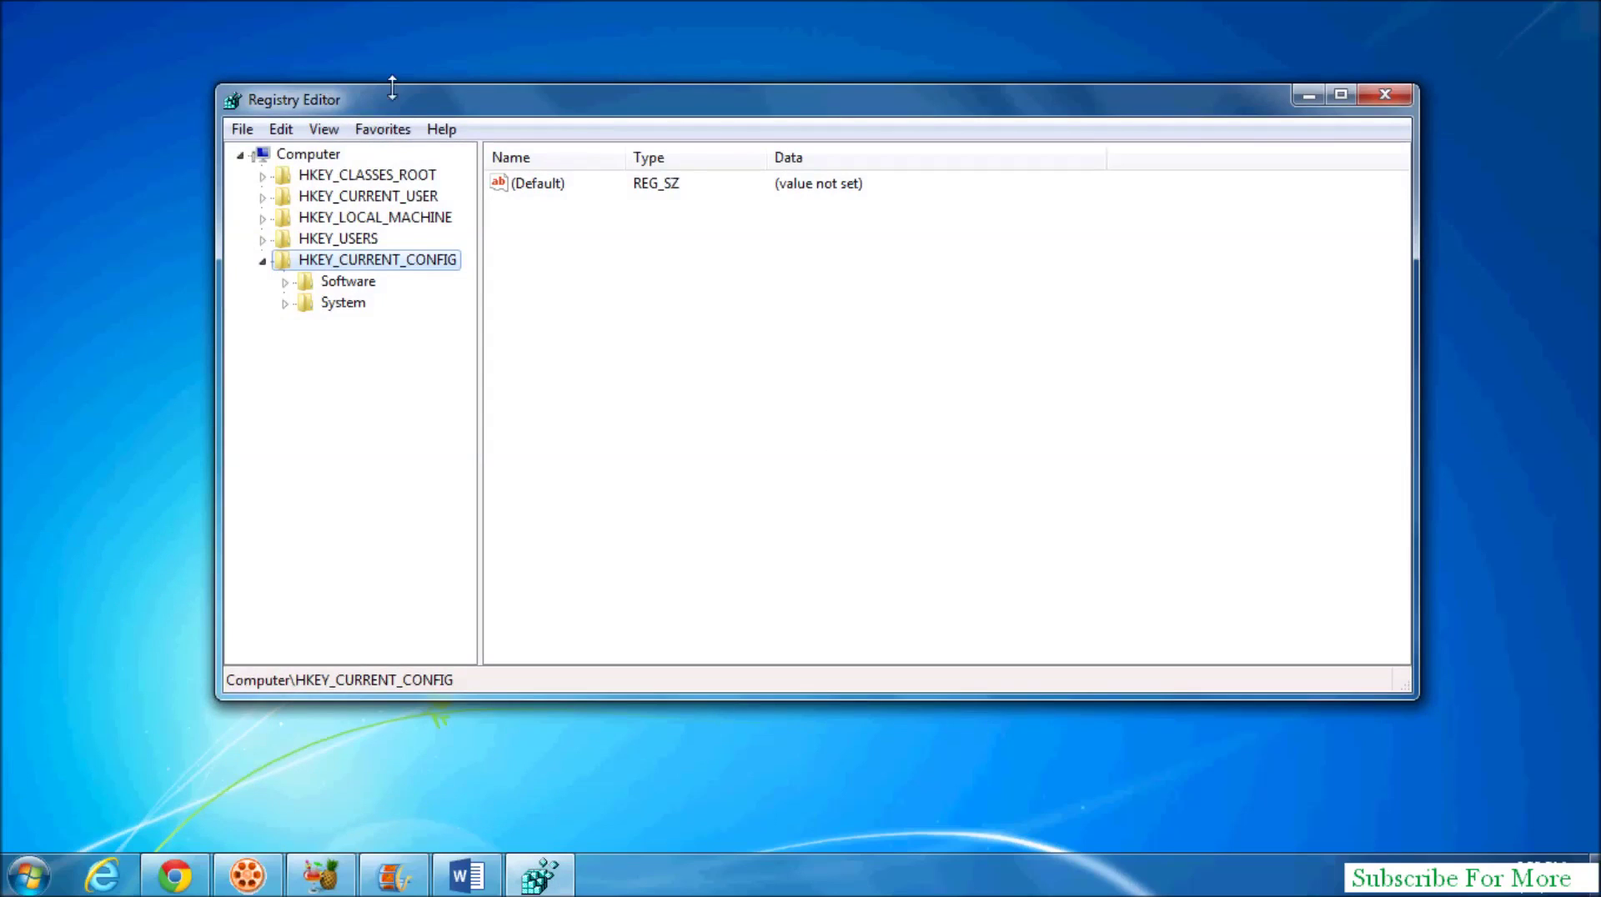
Start an export from the Computer root of the registry and set Local Disk (E:) as the save location
click(262, 261)
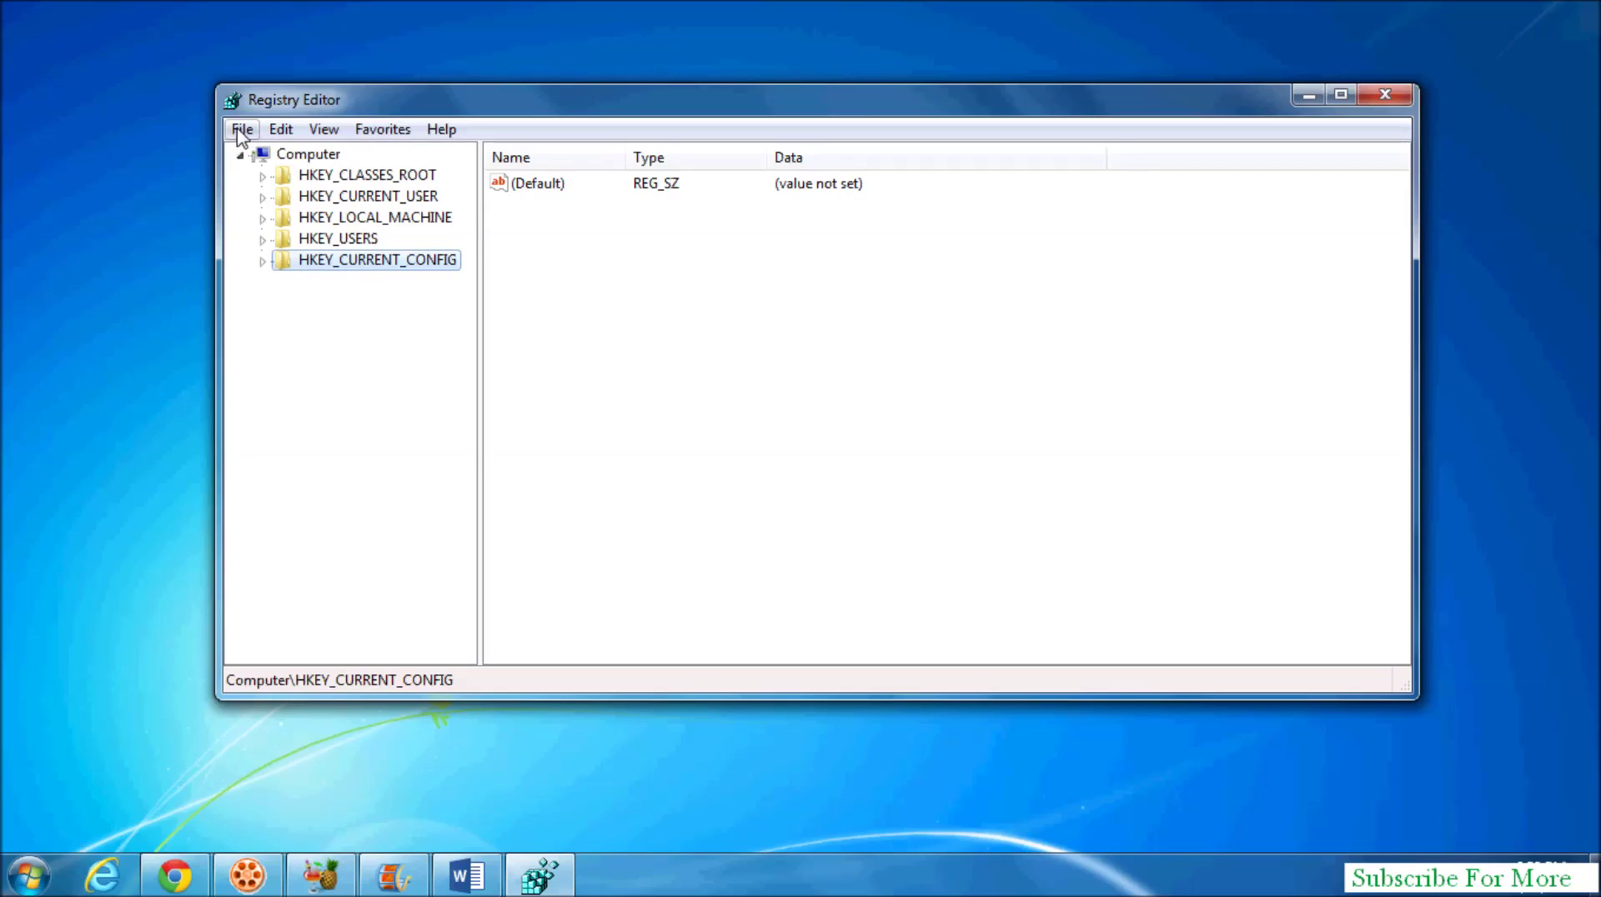
click(292, 158)
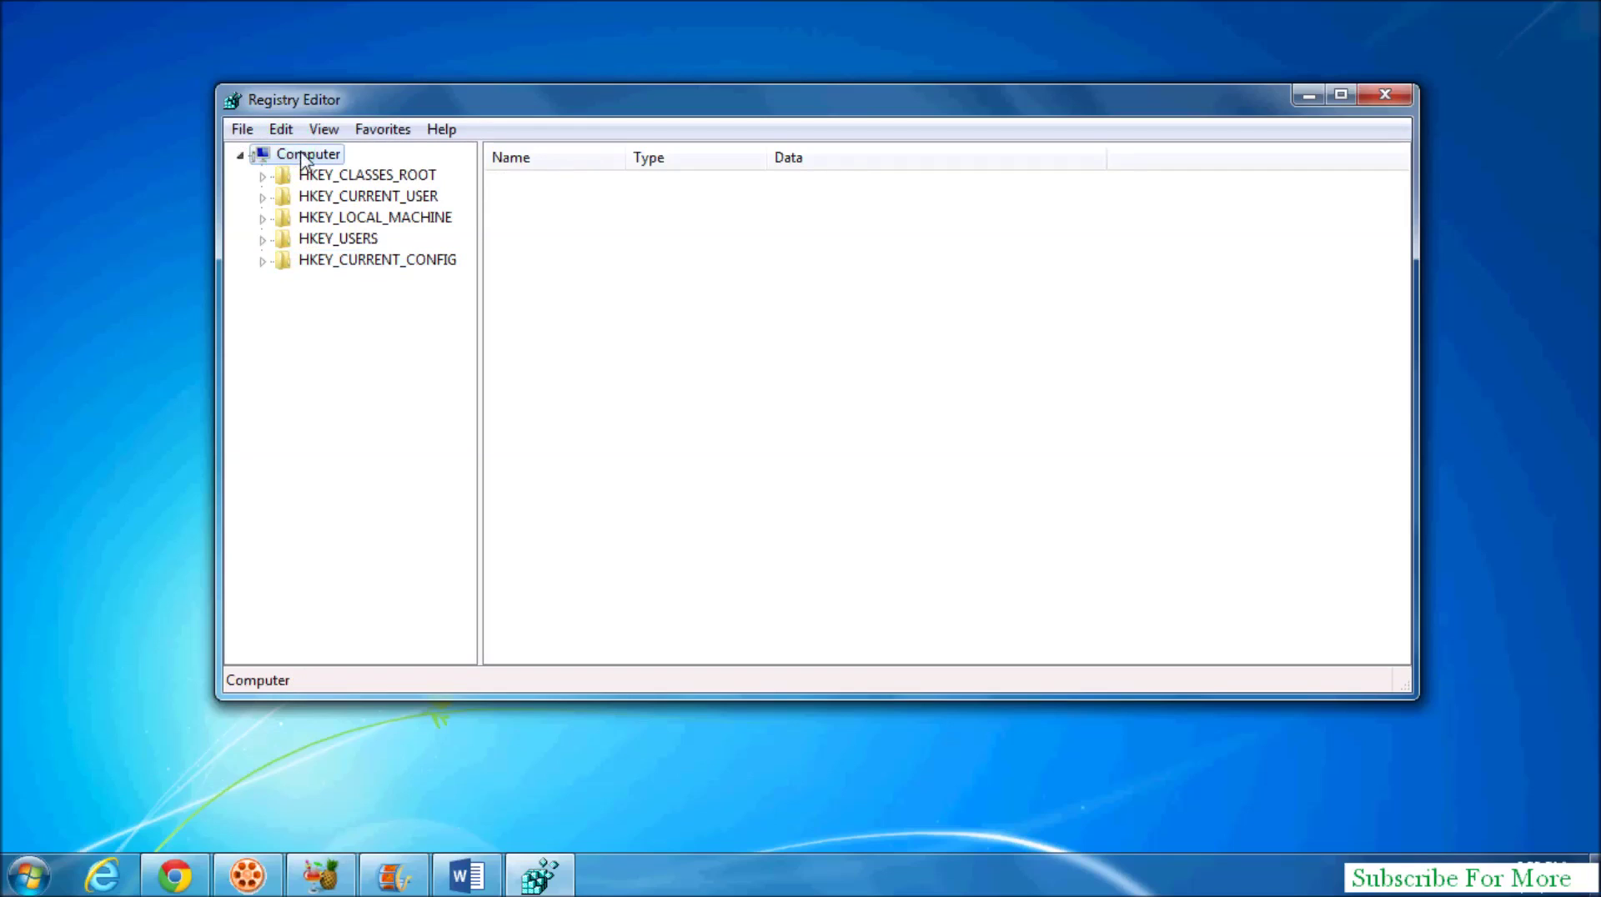
click(235, 131)
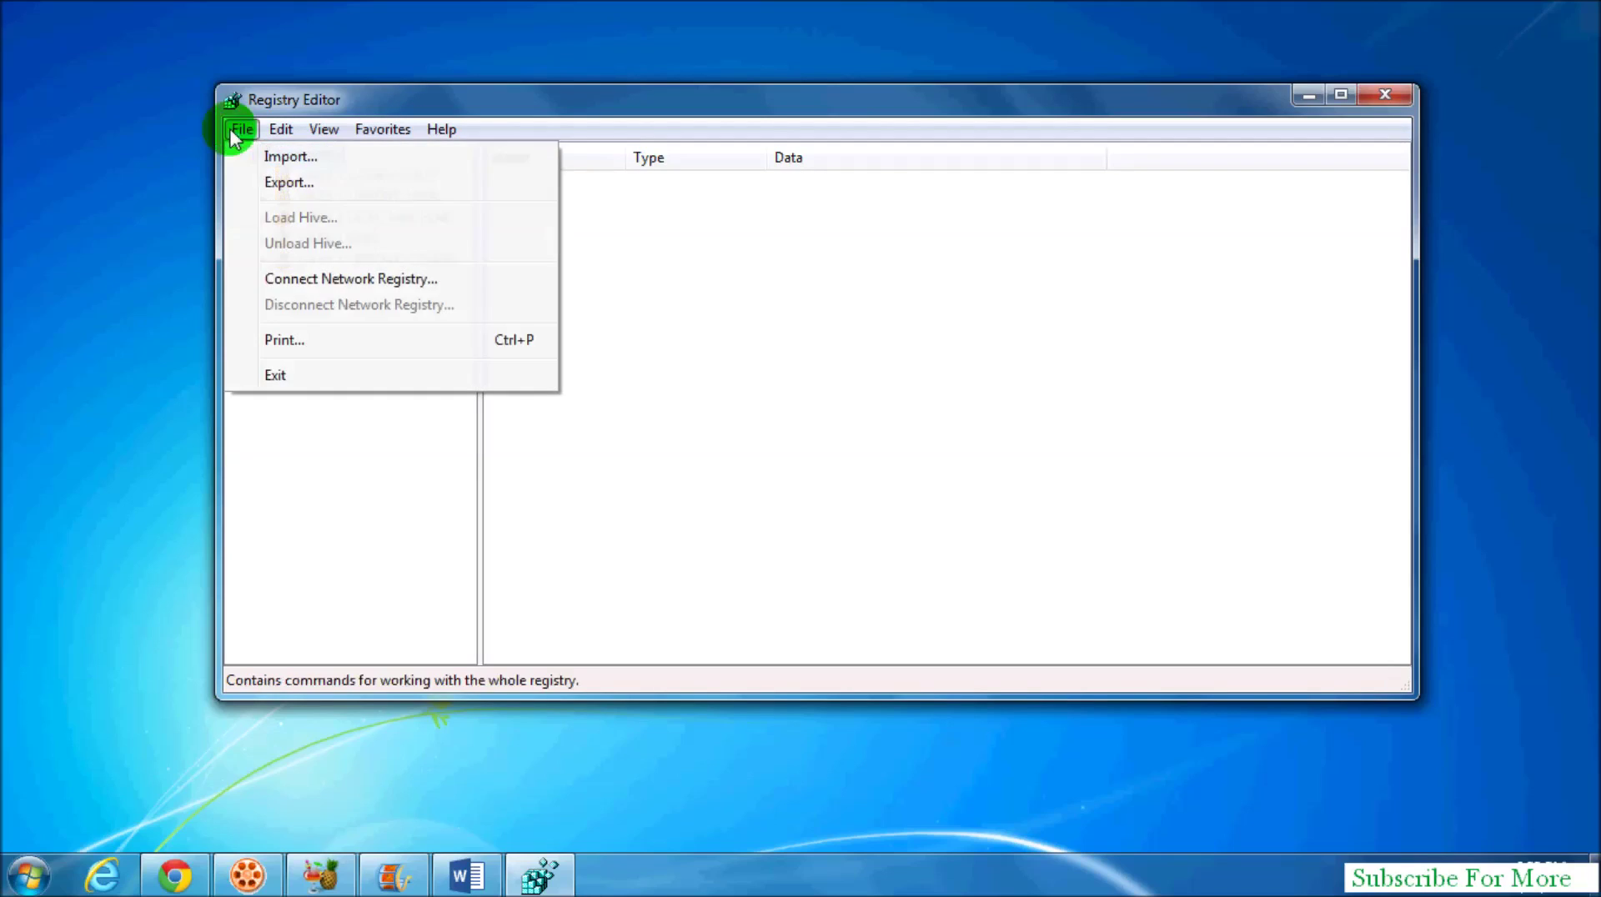
click(341, 188)
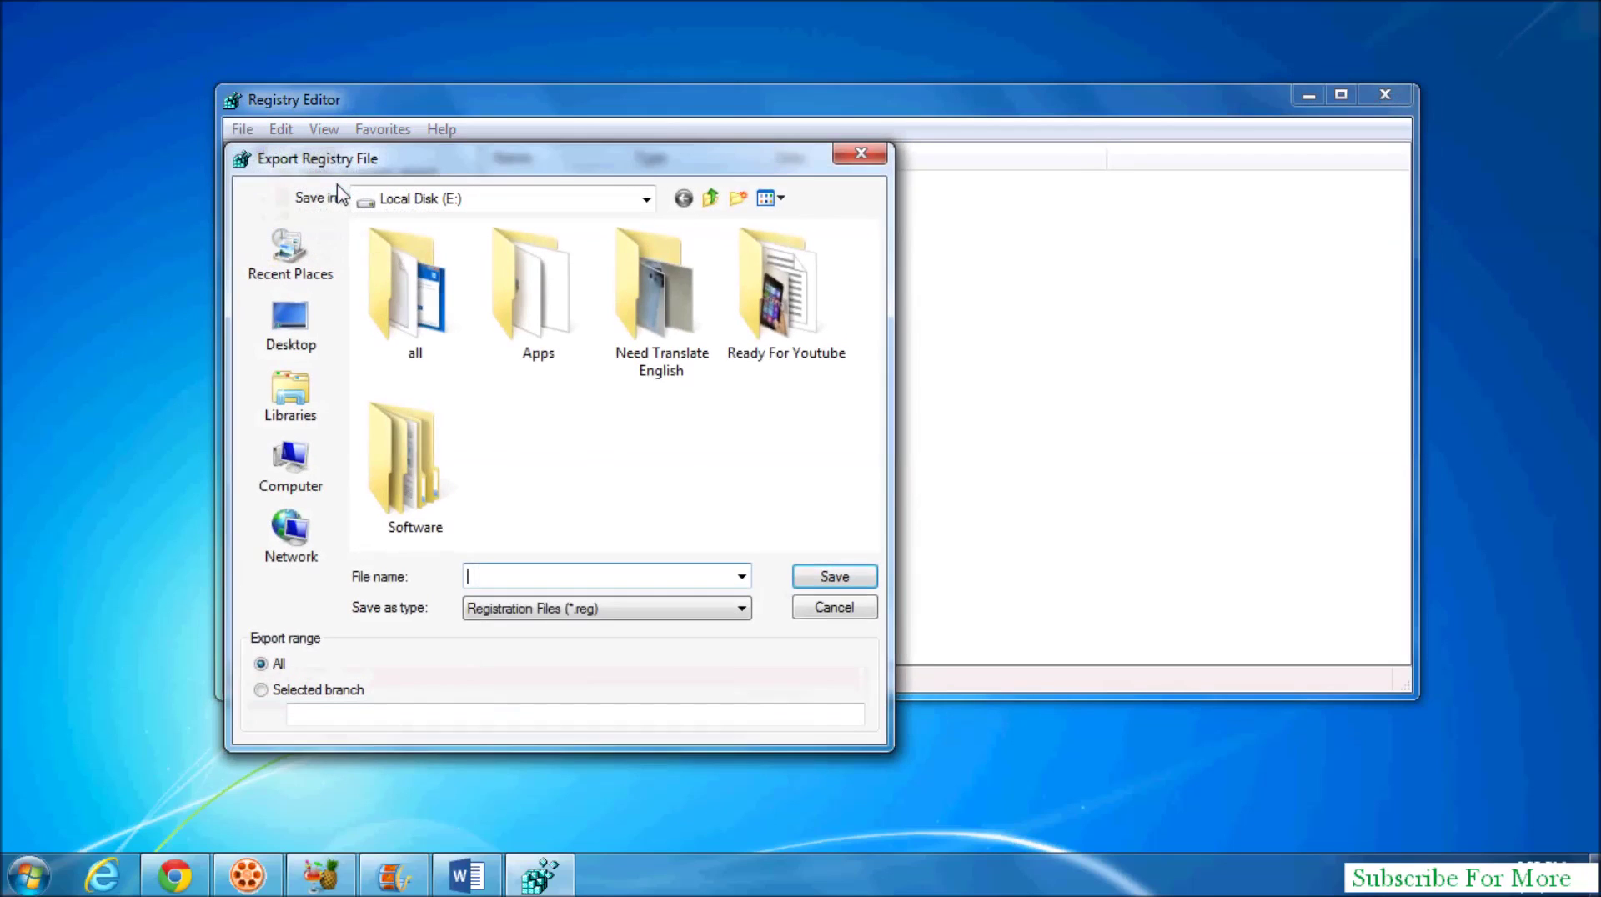
click(303, 467)
click(528, 386)
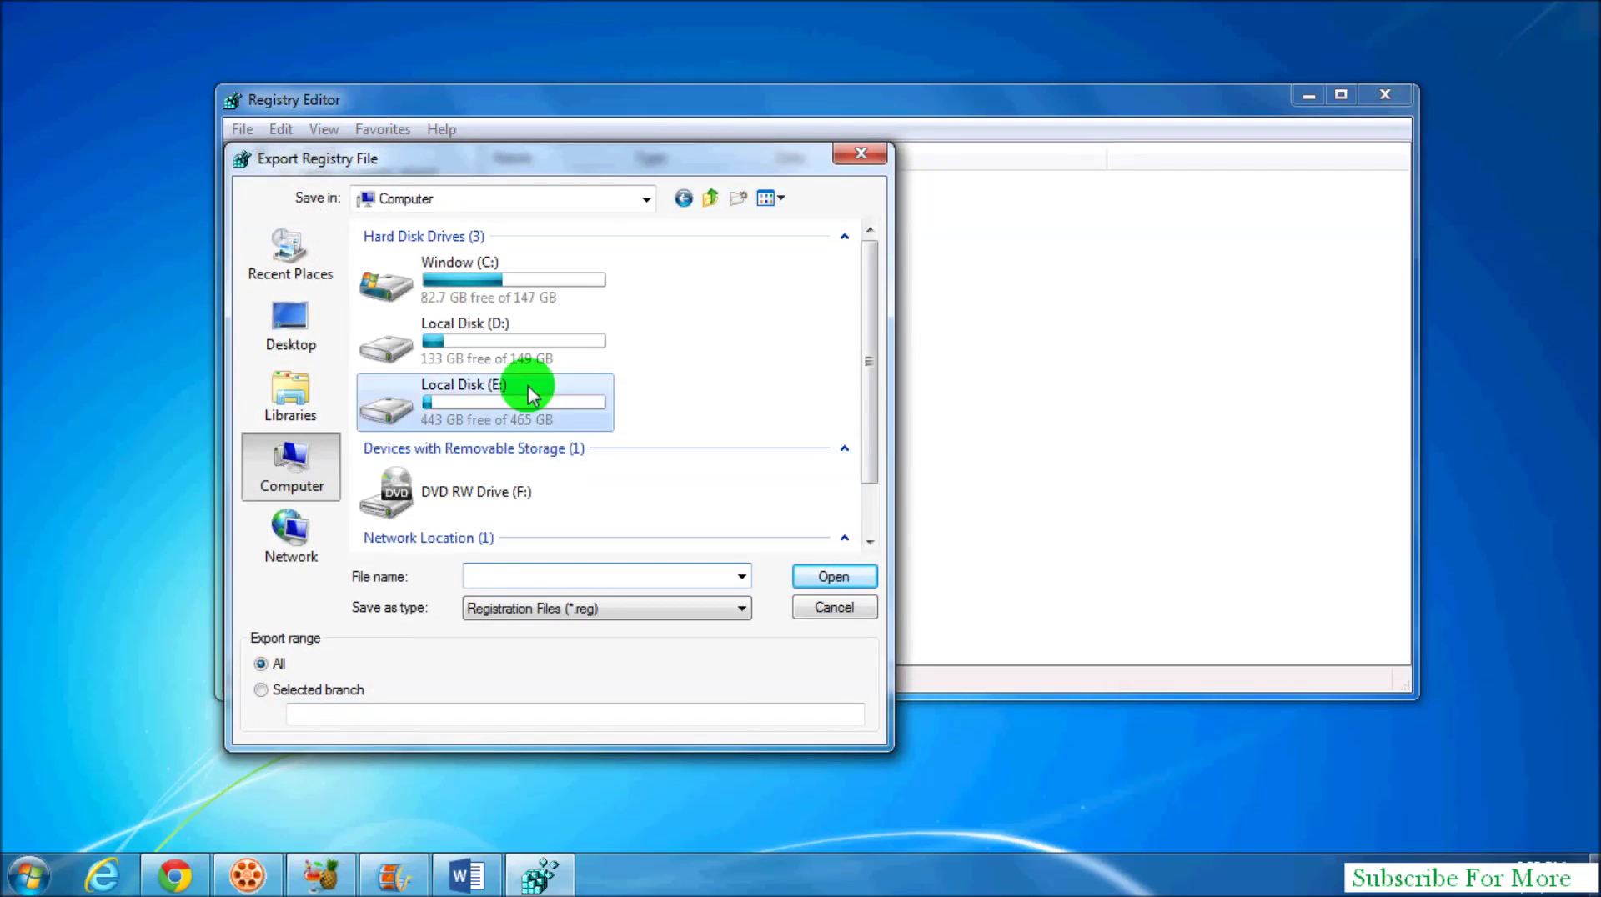
click(802, 584)
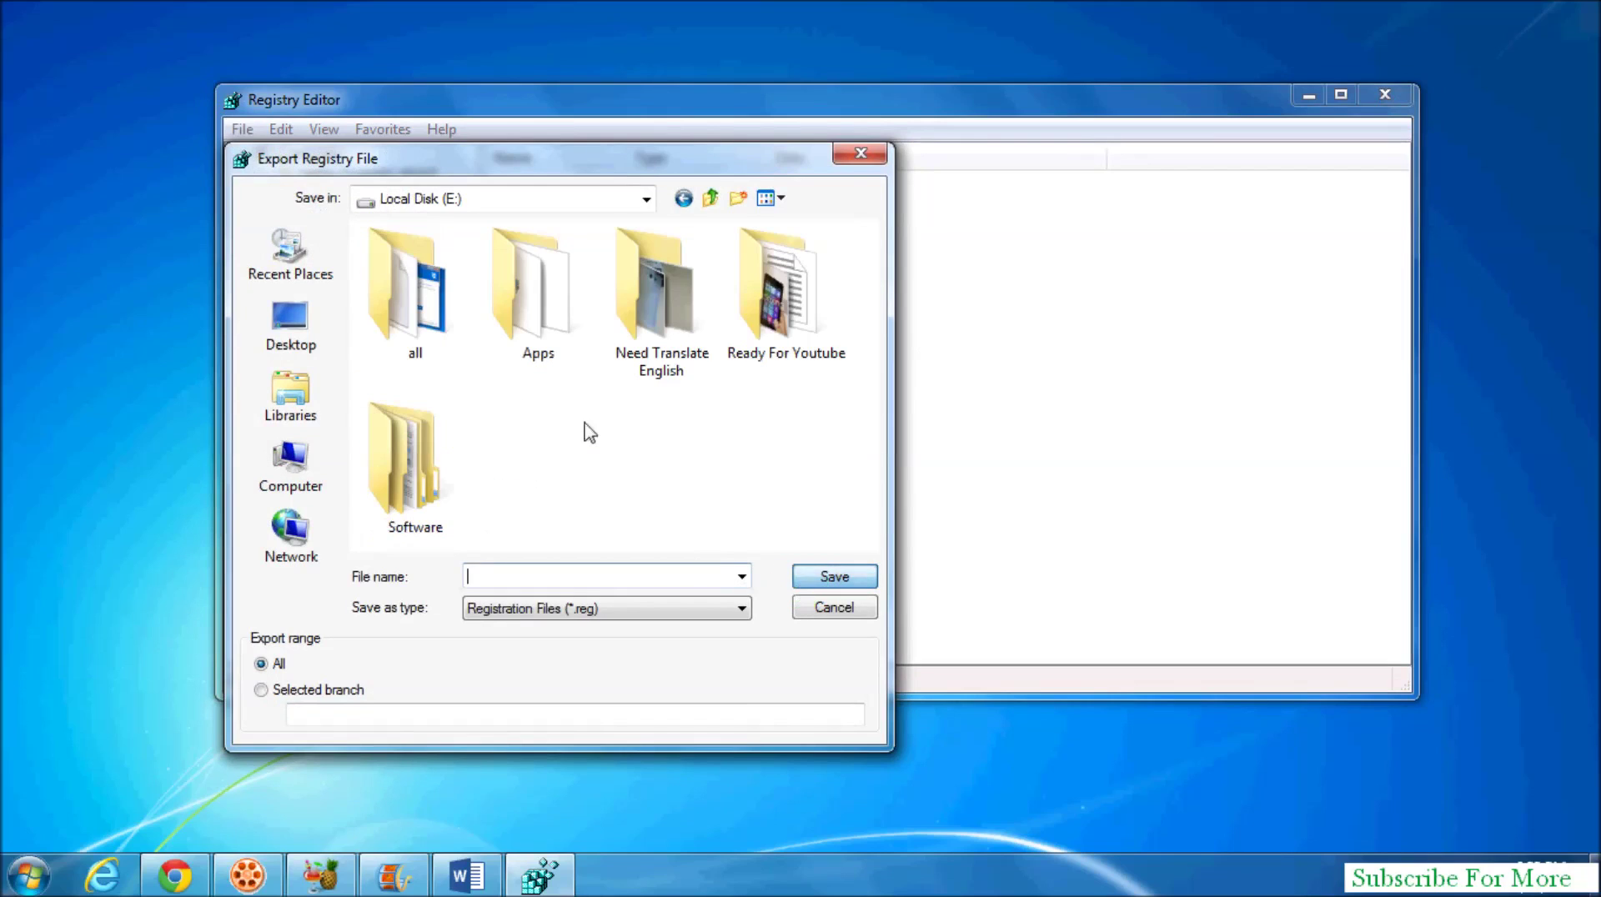
Name the export file Backup_242015 and save it with the export range set to All
click(505, 575)
text(242015)
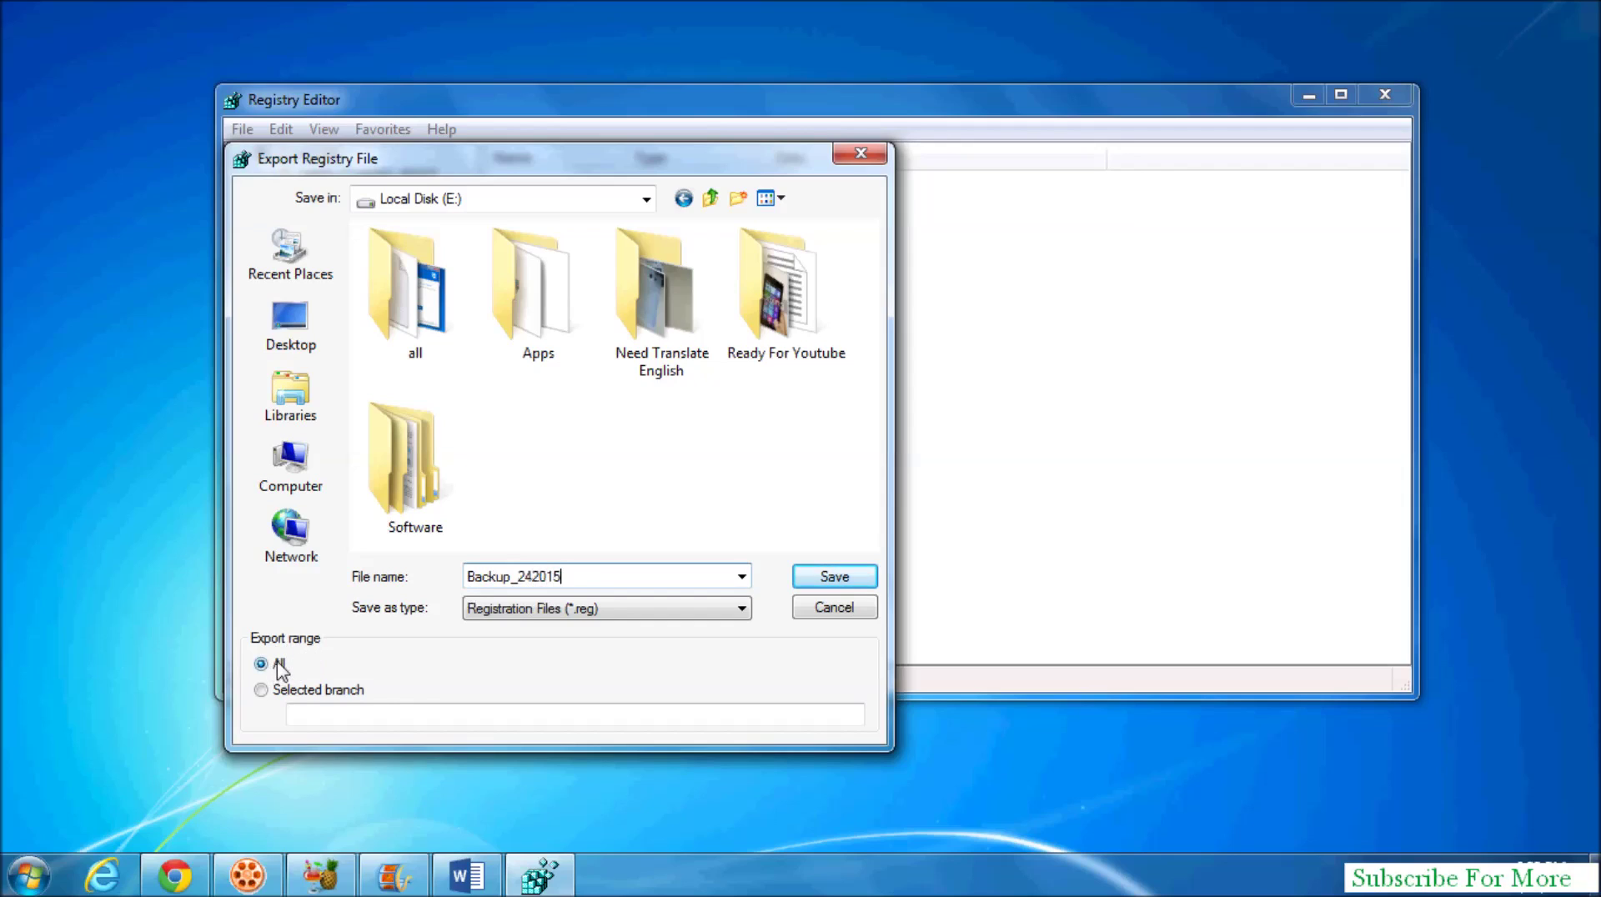
click(263, 672)
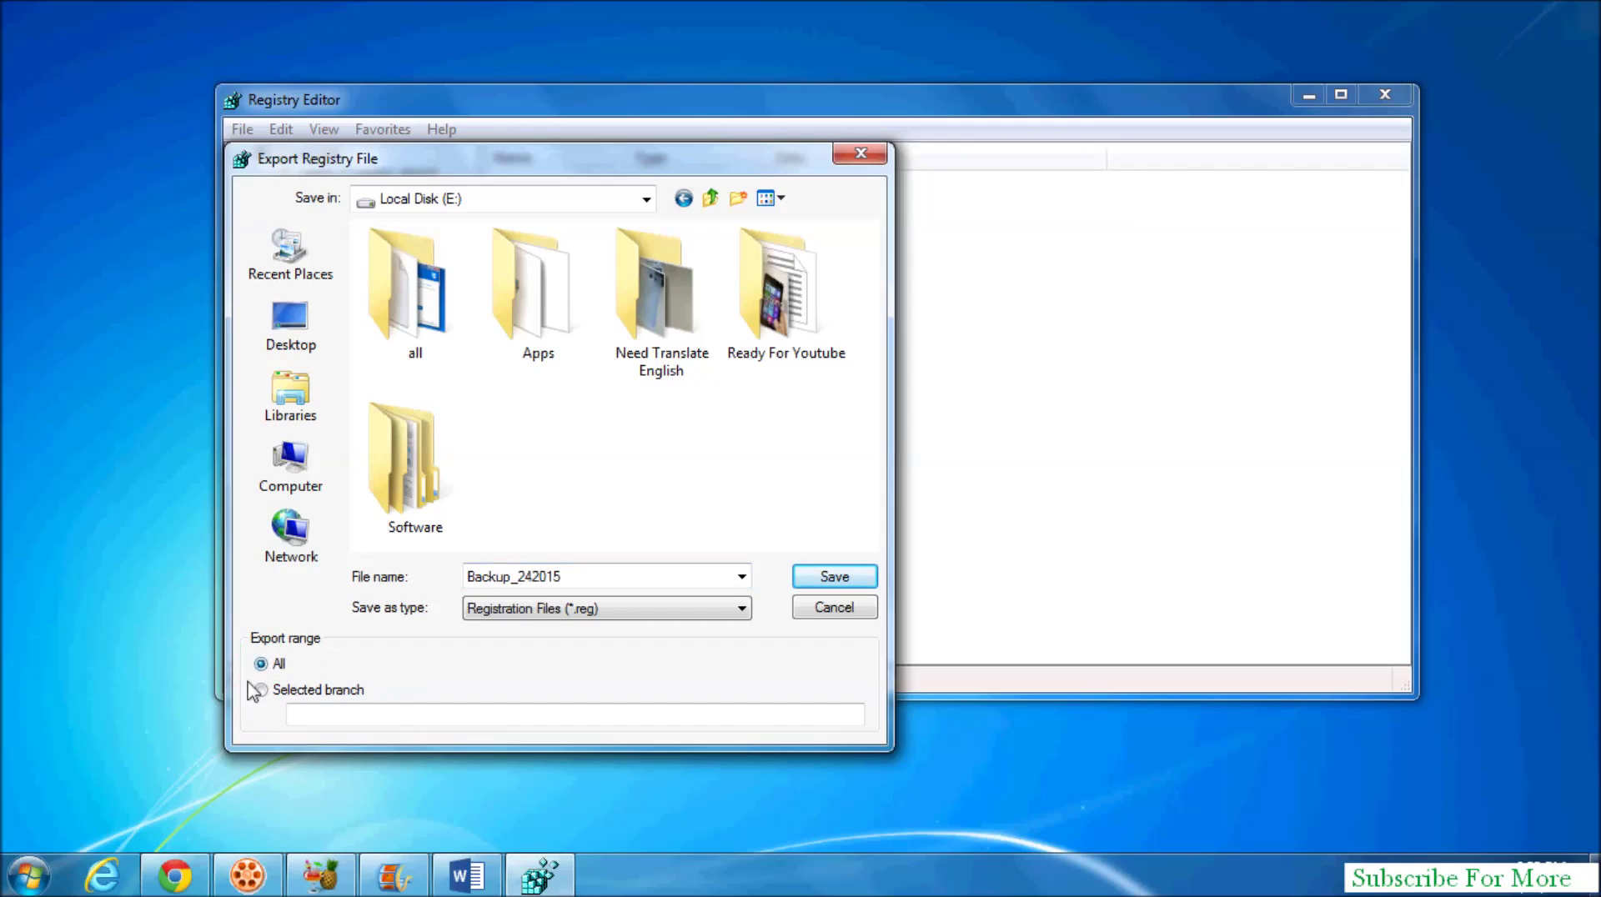
click(835, 577)
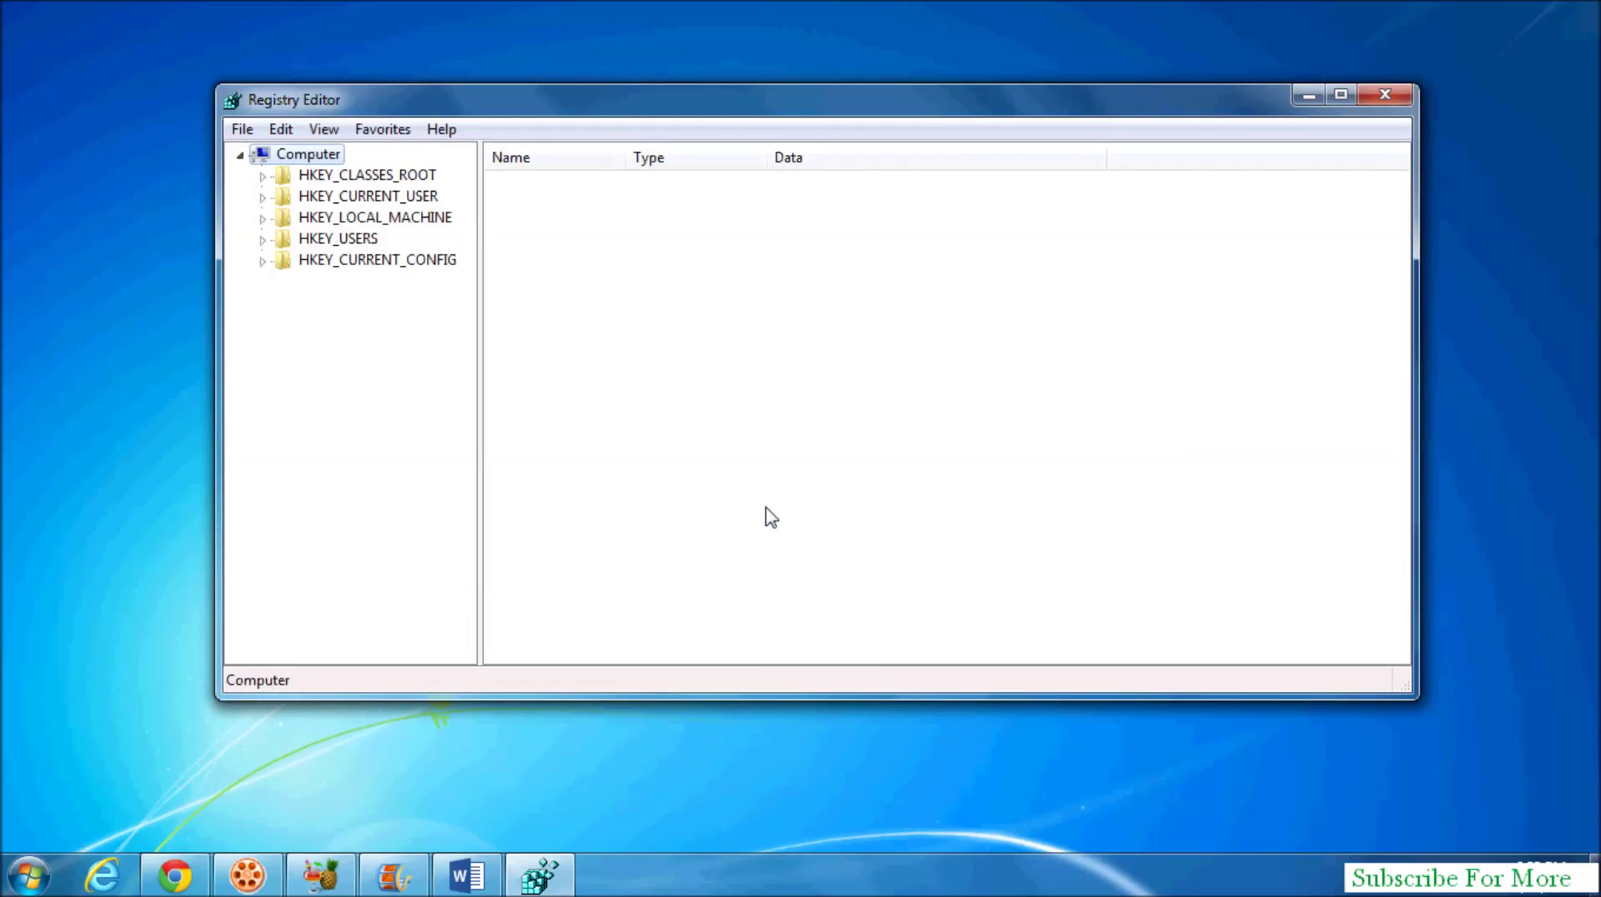
Start an export of only the HKEY_CURRENT_CONFIG branch and set Local Disk (E:) as the save location
click(284, 265)
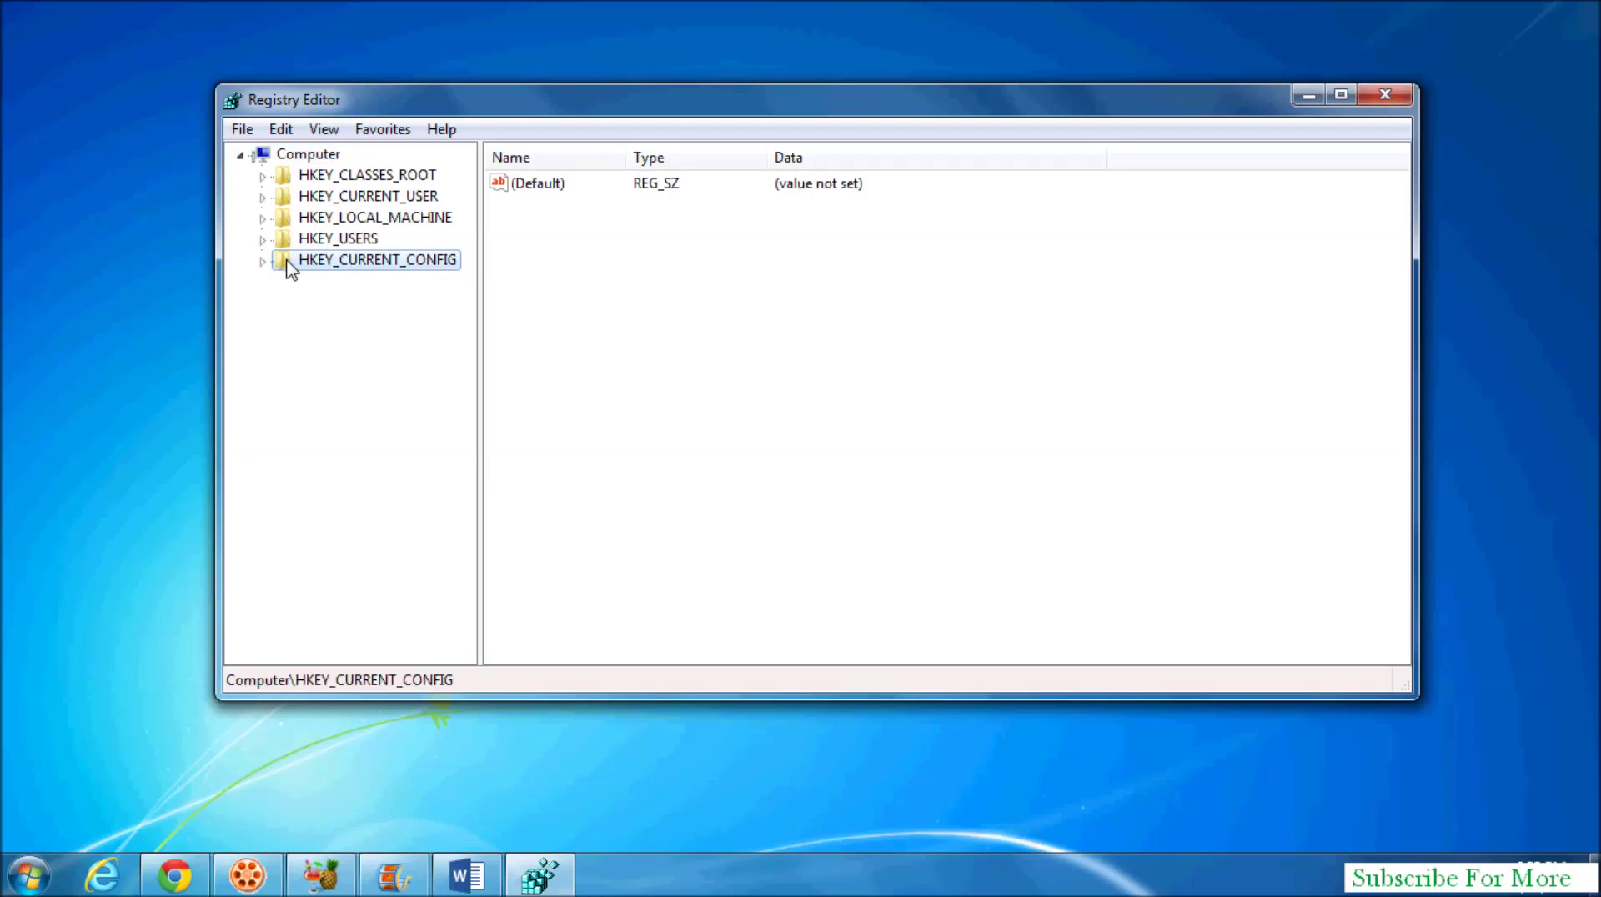
right_click(287, 261)
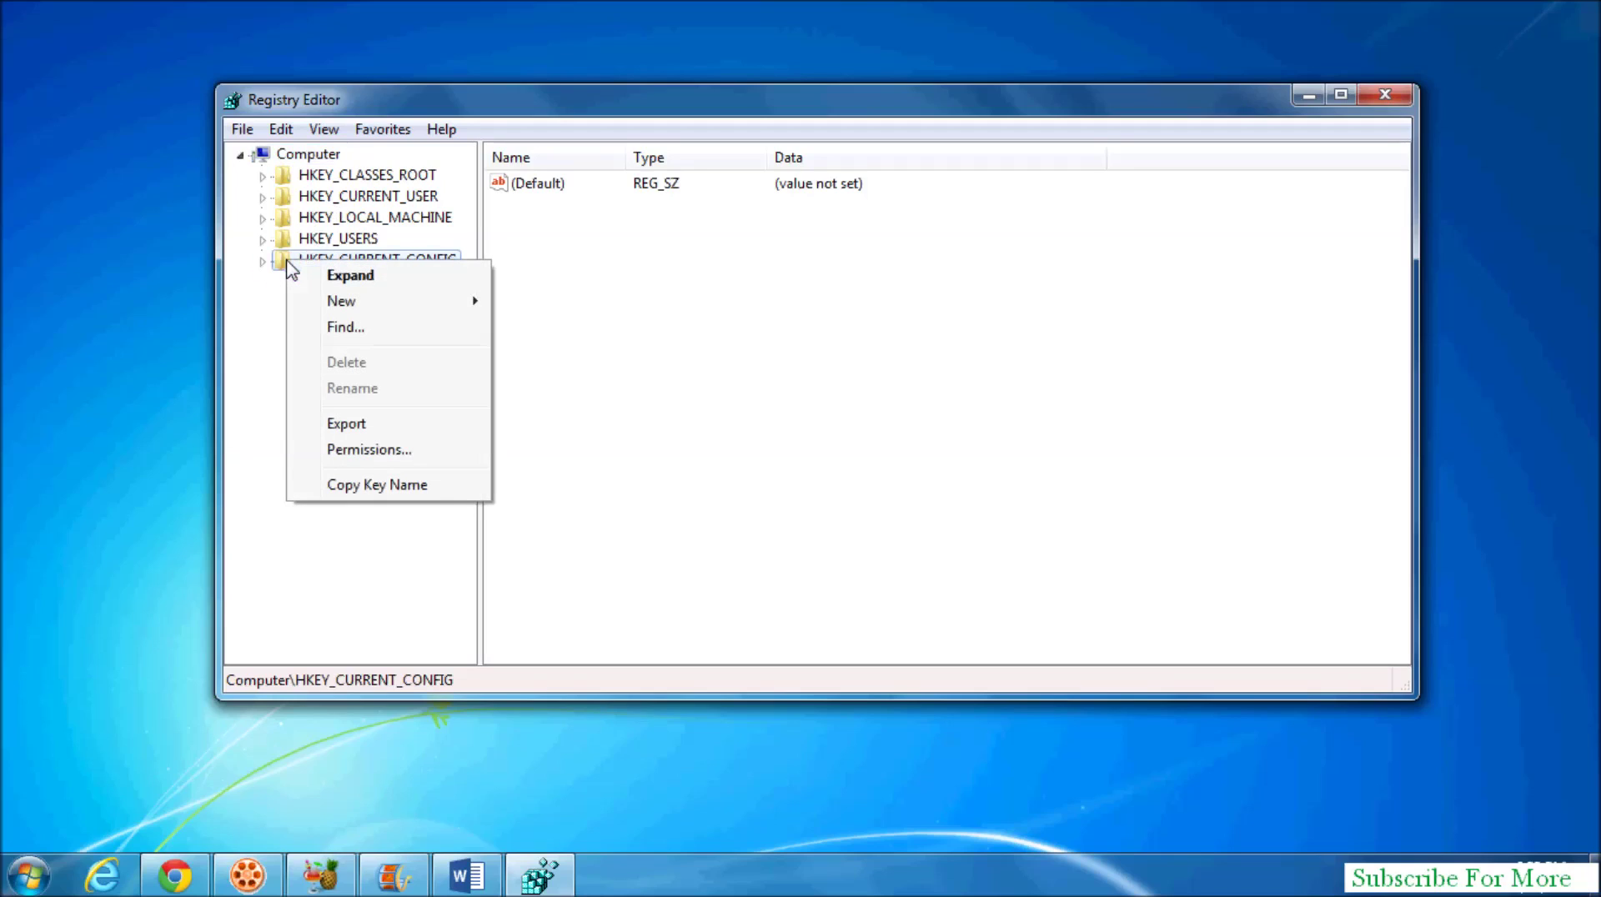
click(367, 425)
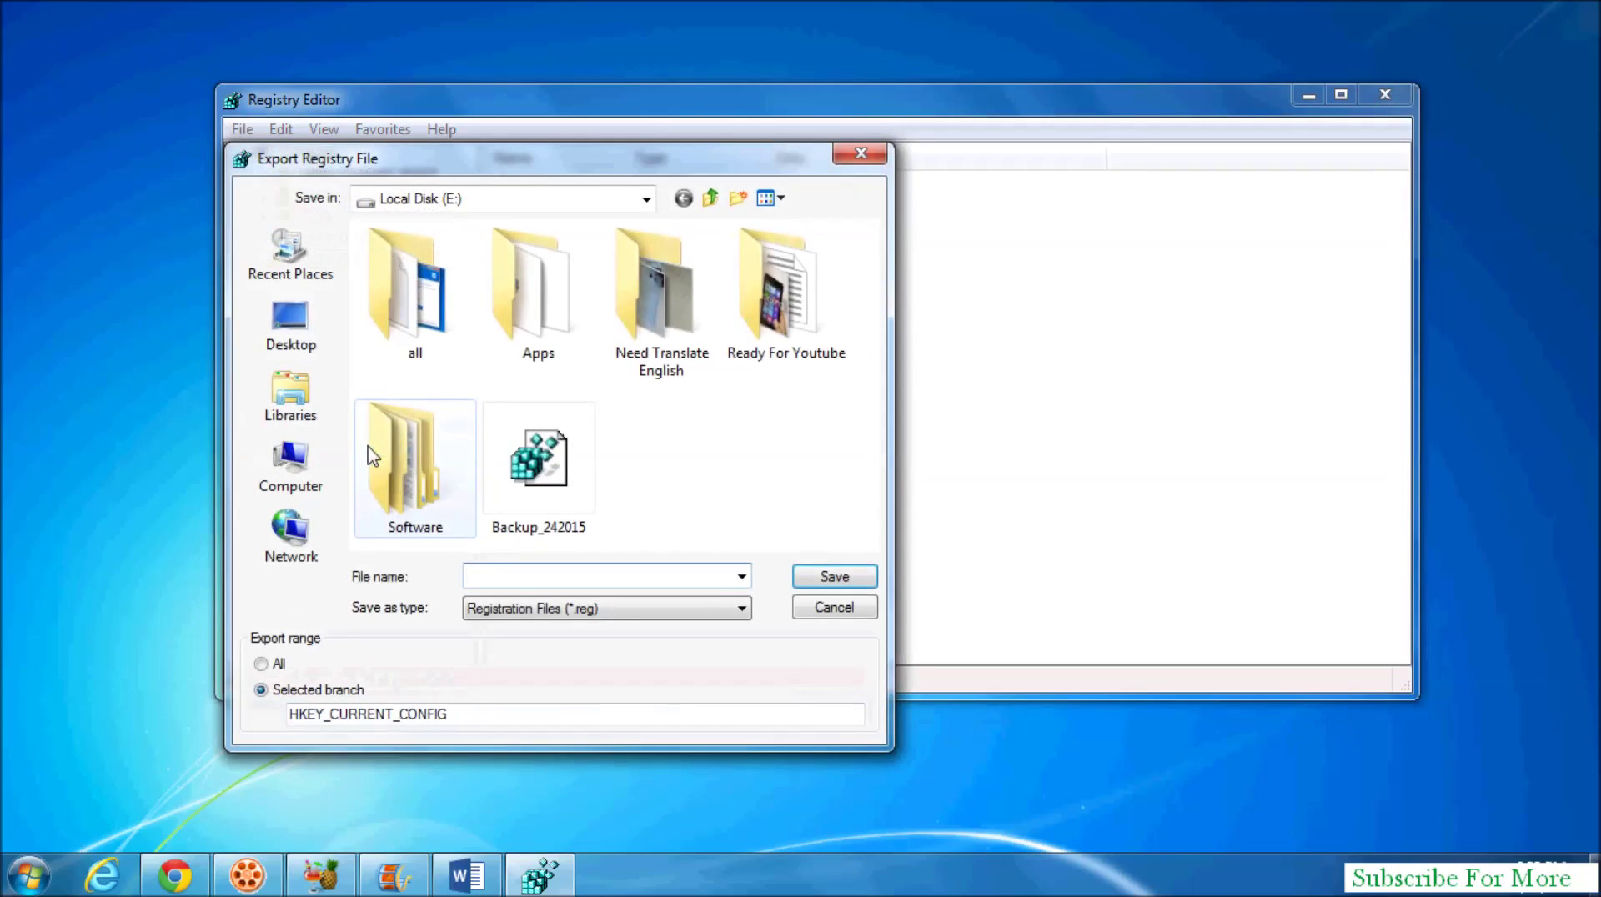
click(287, 487)
click(475, 392)
click(475, 392)
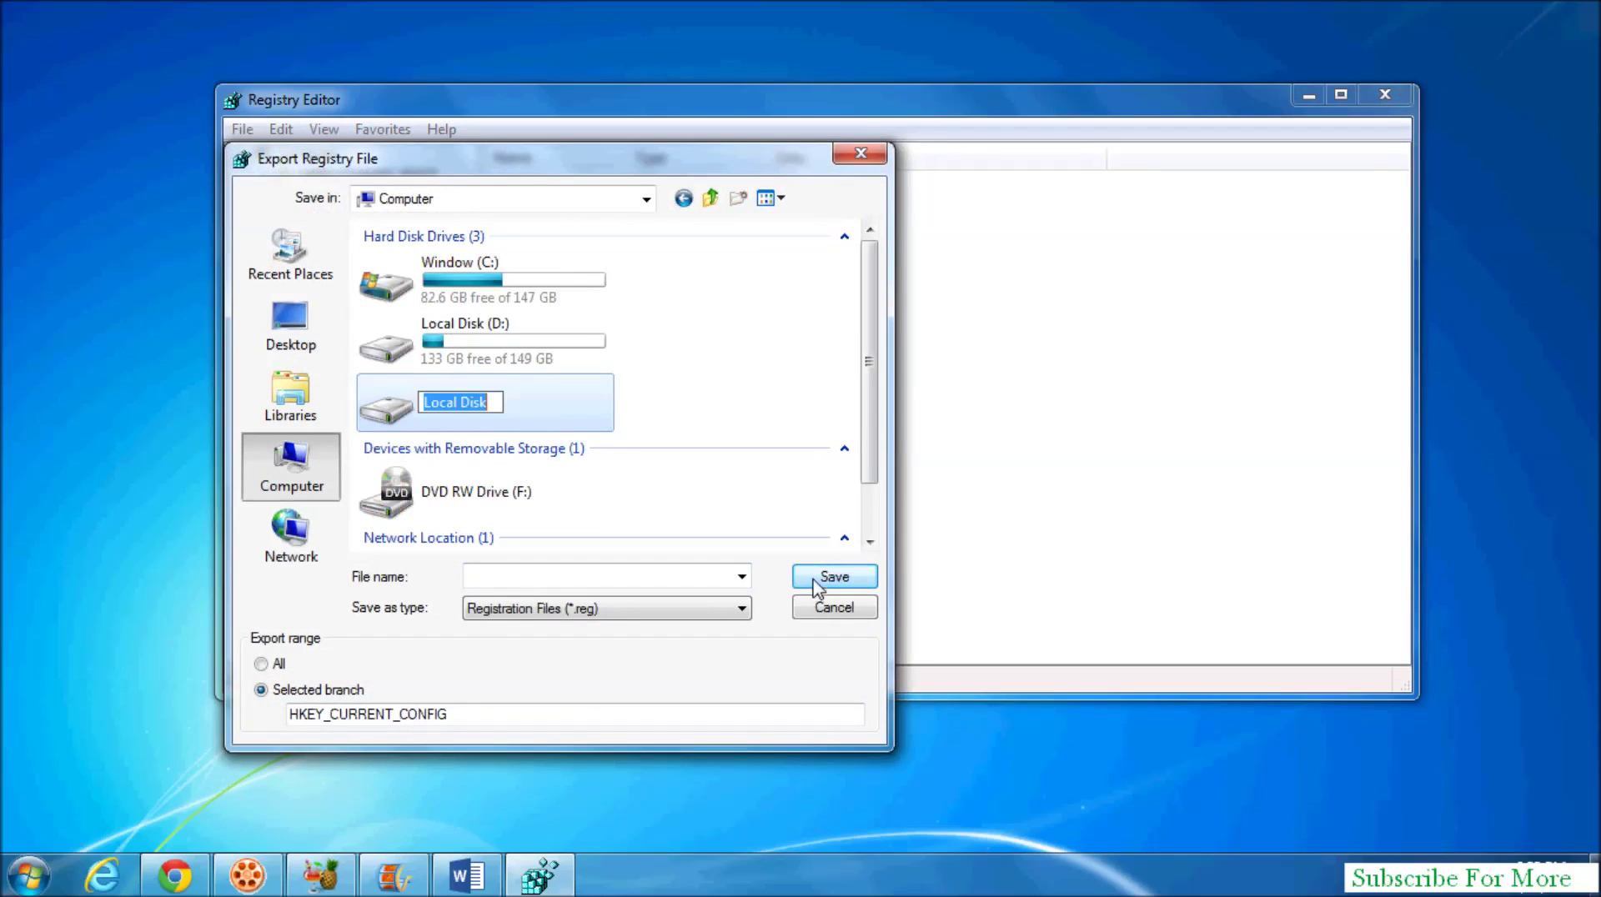
click(386, 399)
click(835, 582)
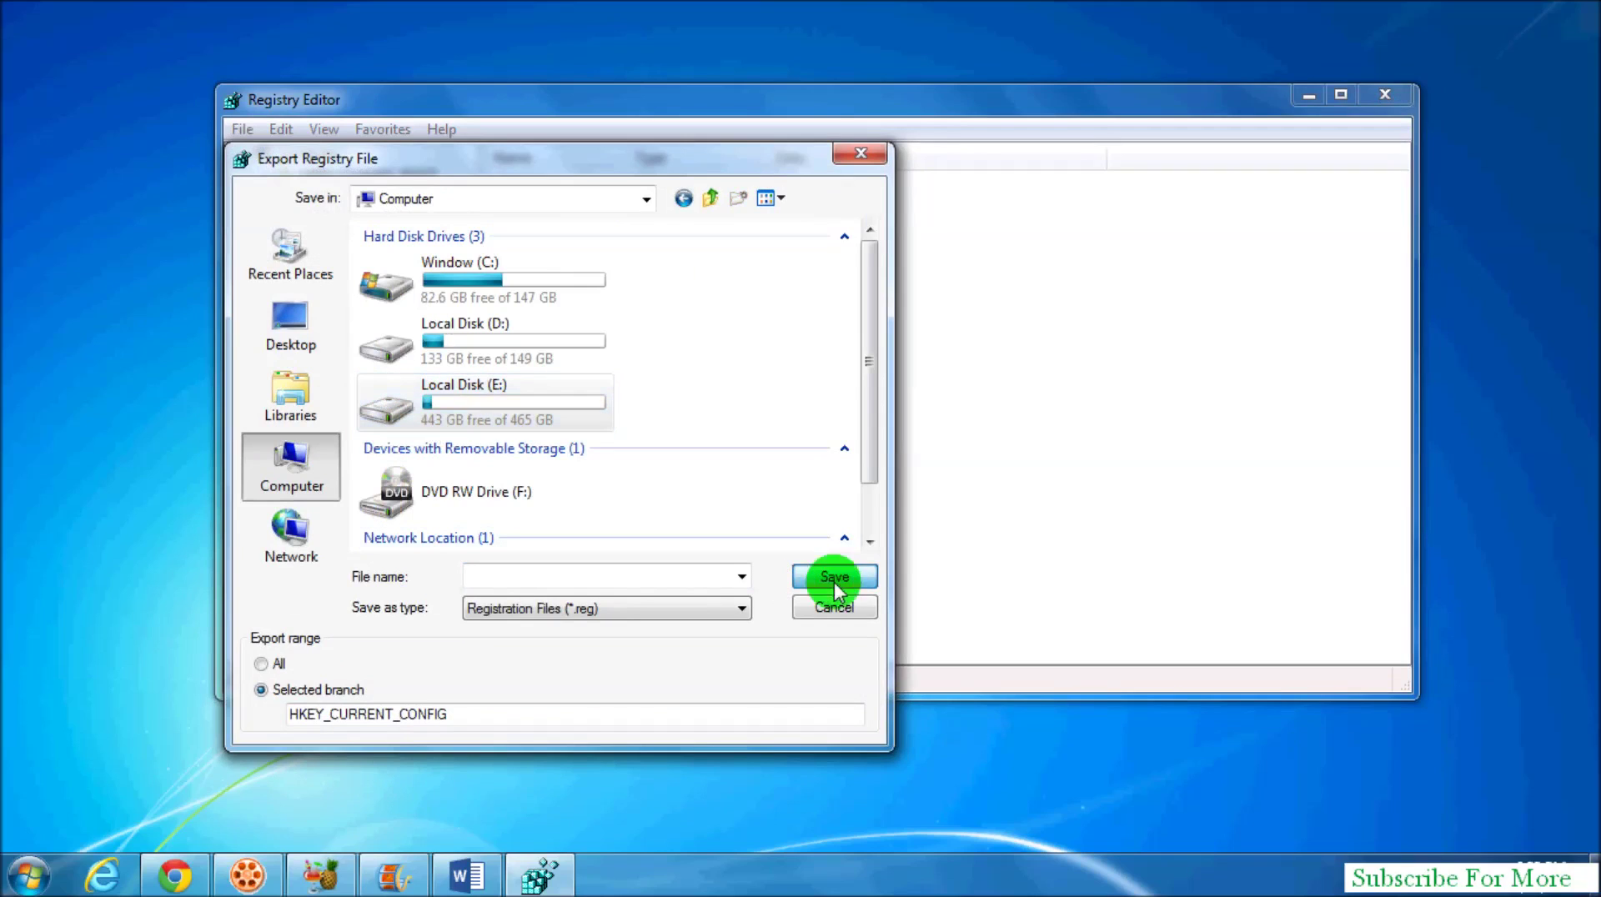
click(386, 400)
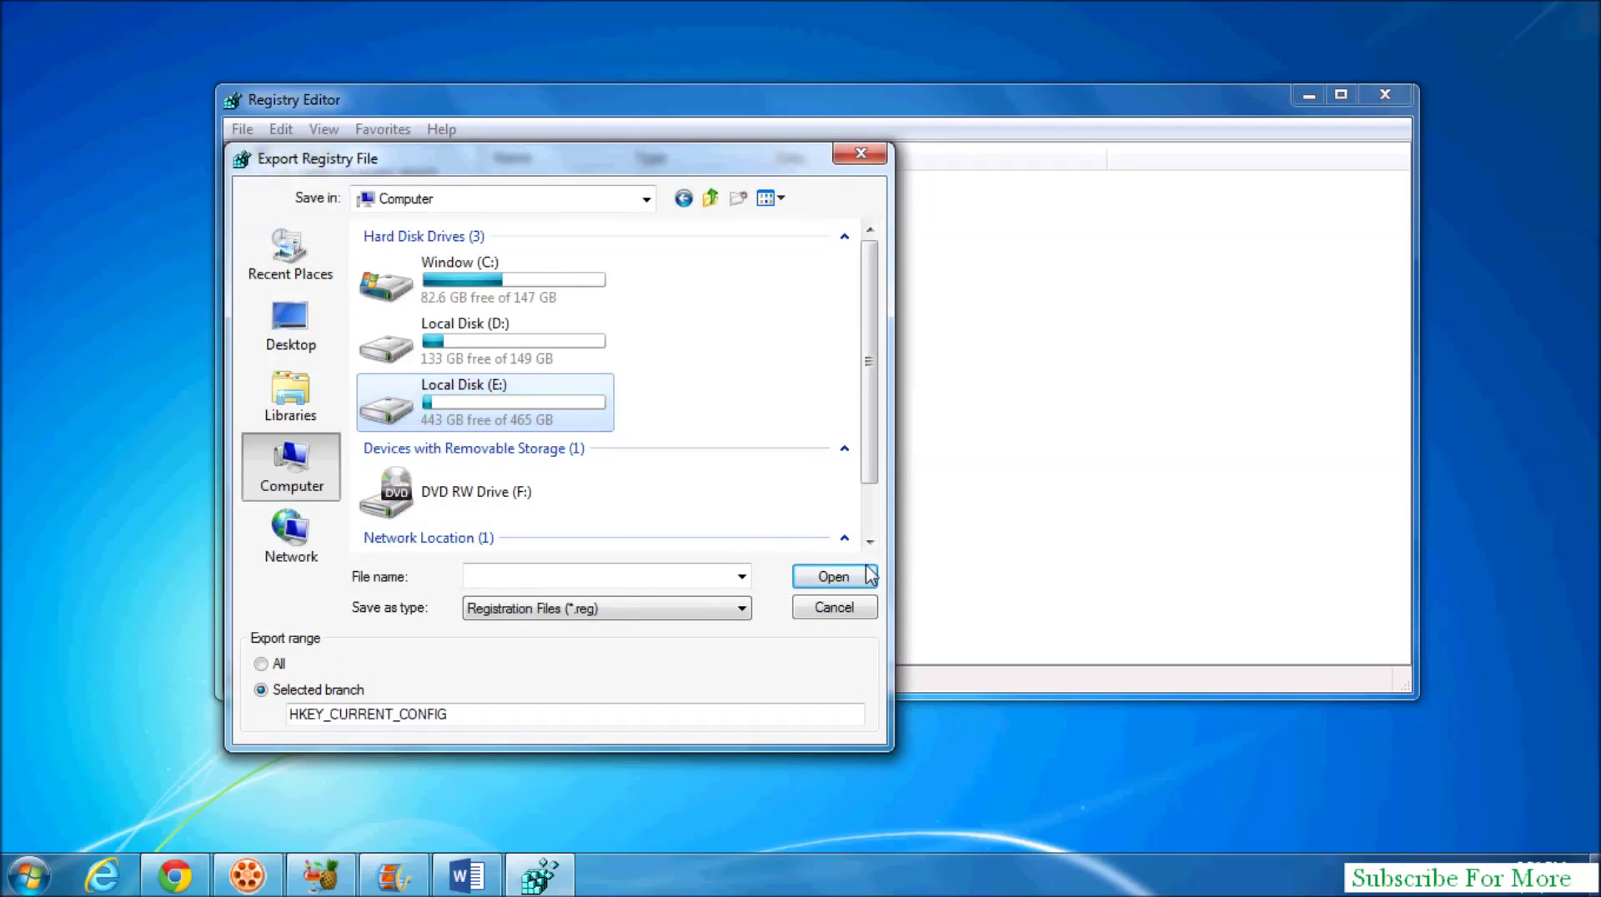
click(867, 576)
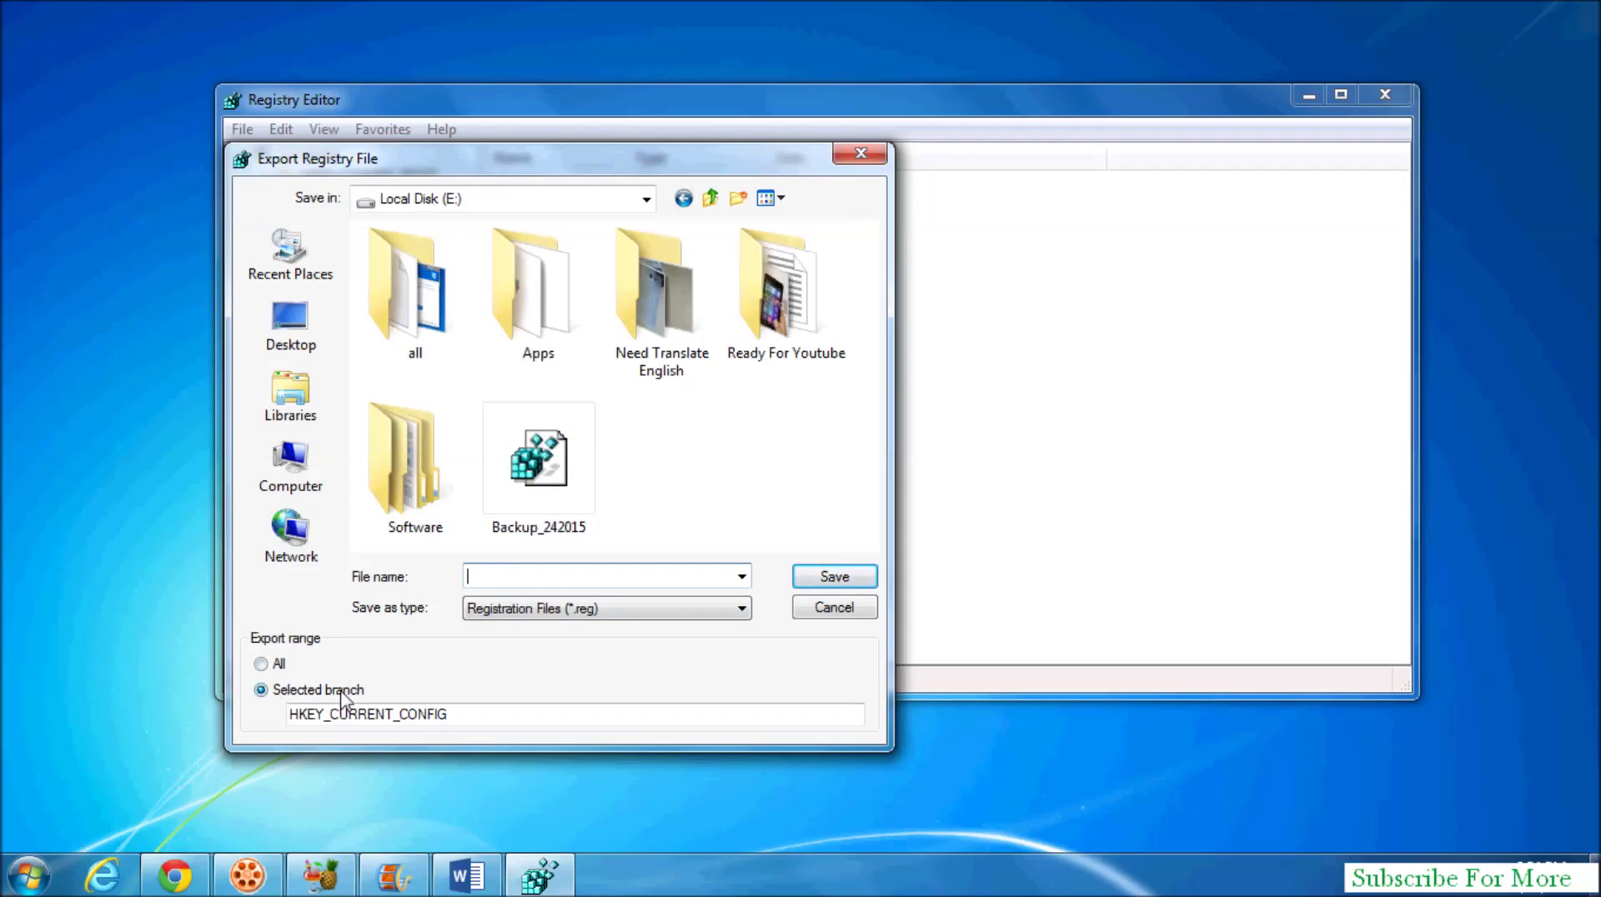
Save the branch export as Backup_HKEY_CURRENT_CONFIG, reusing the copied branch name, and close the Registry Editor
drag(457, 714, 277, 710)
key(ctrl+c)
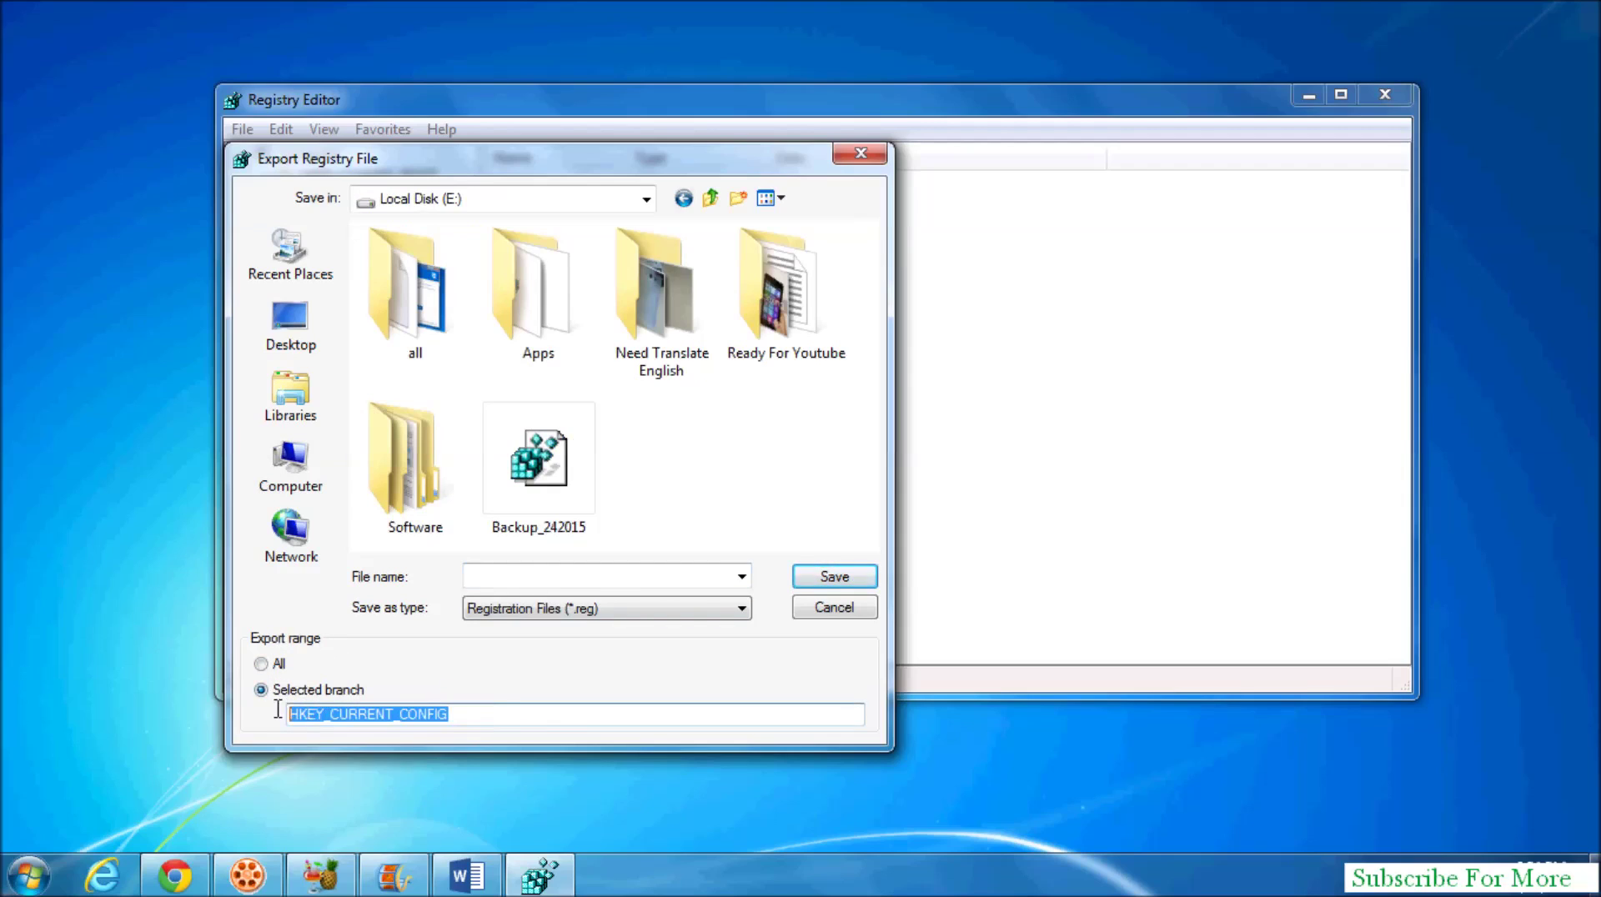
click(519, 572)
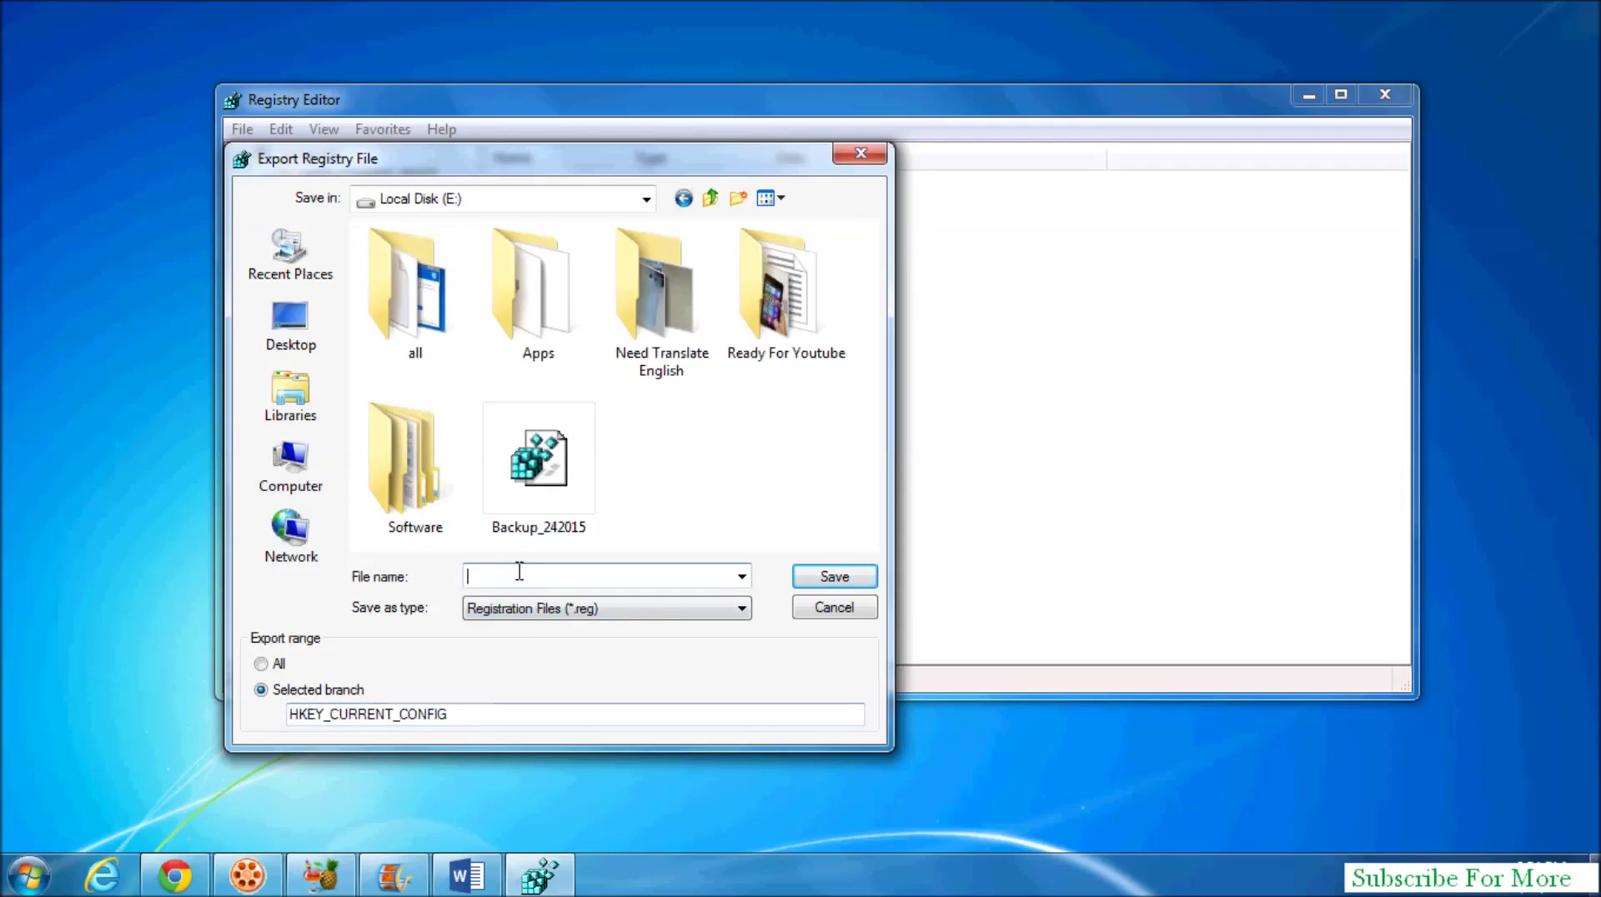
text(Backup)
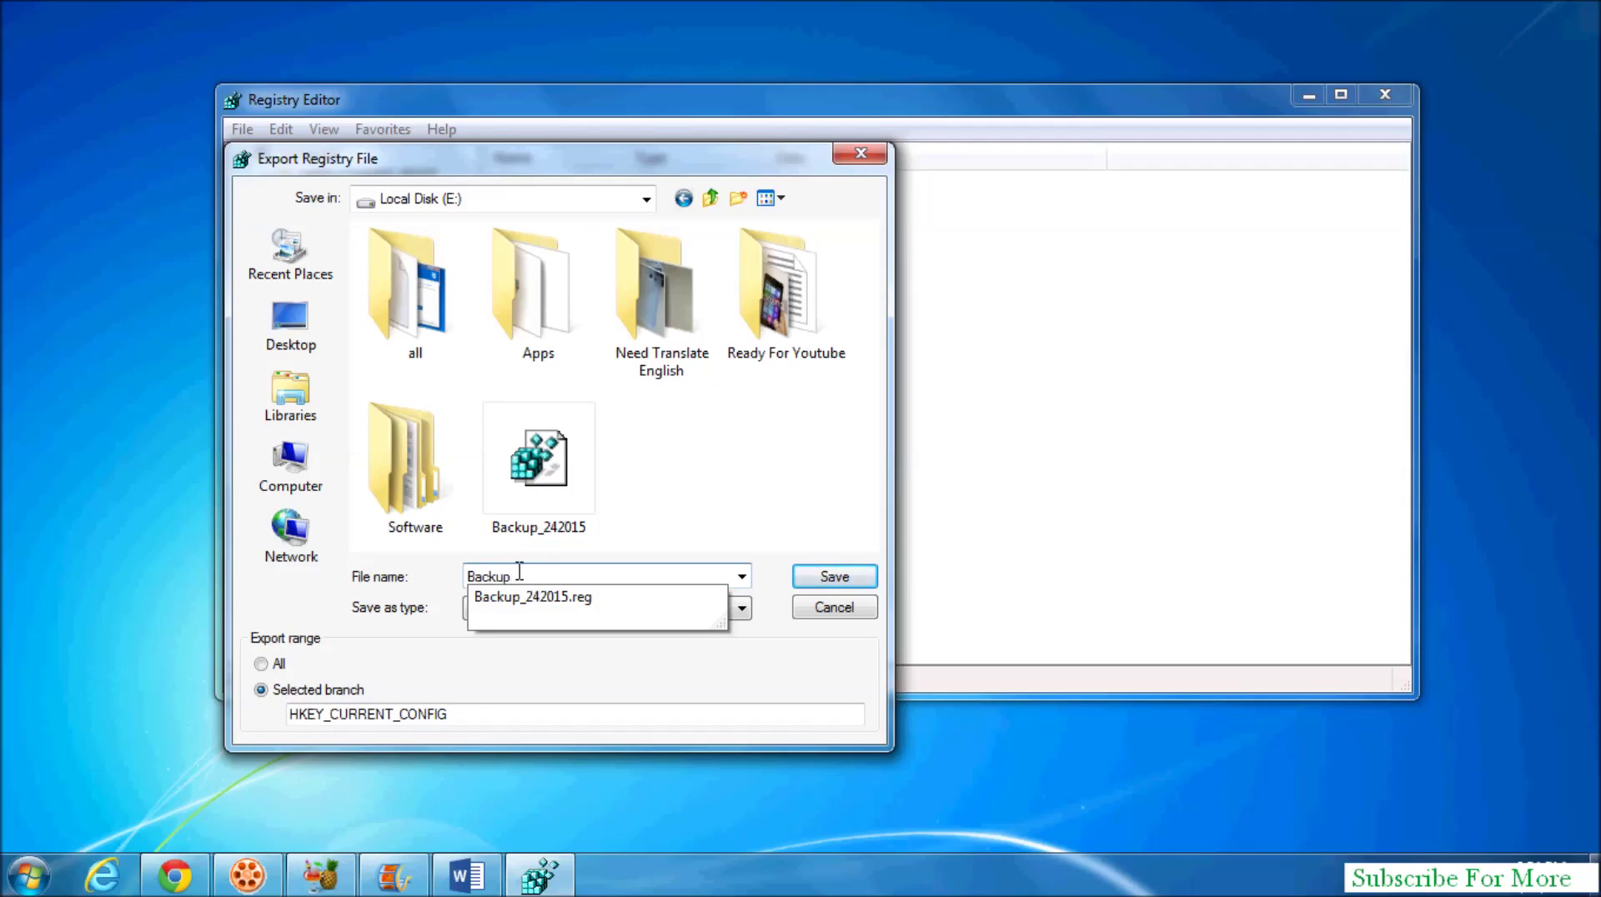
text(_)
key(ctrl+v)
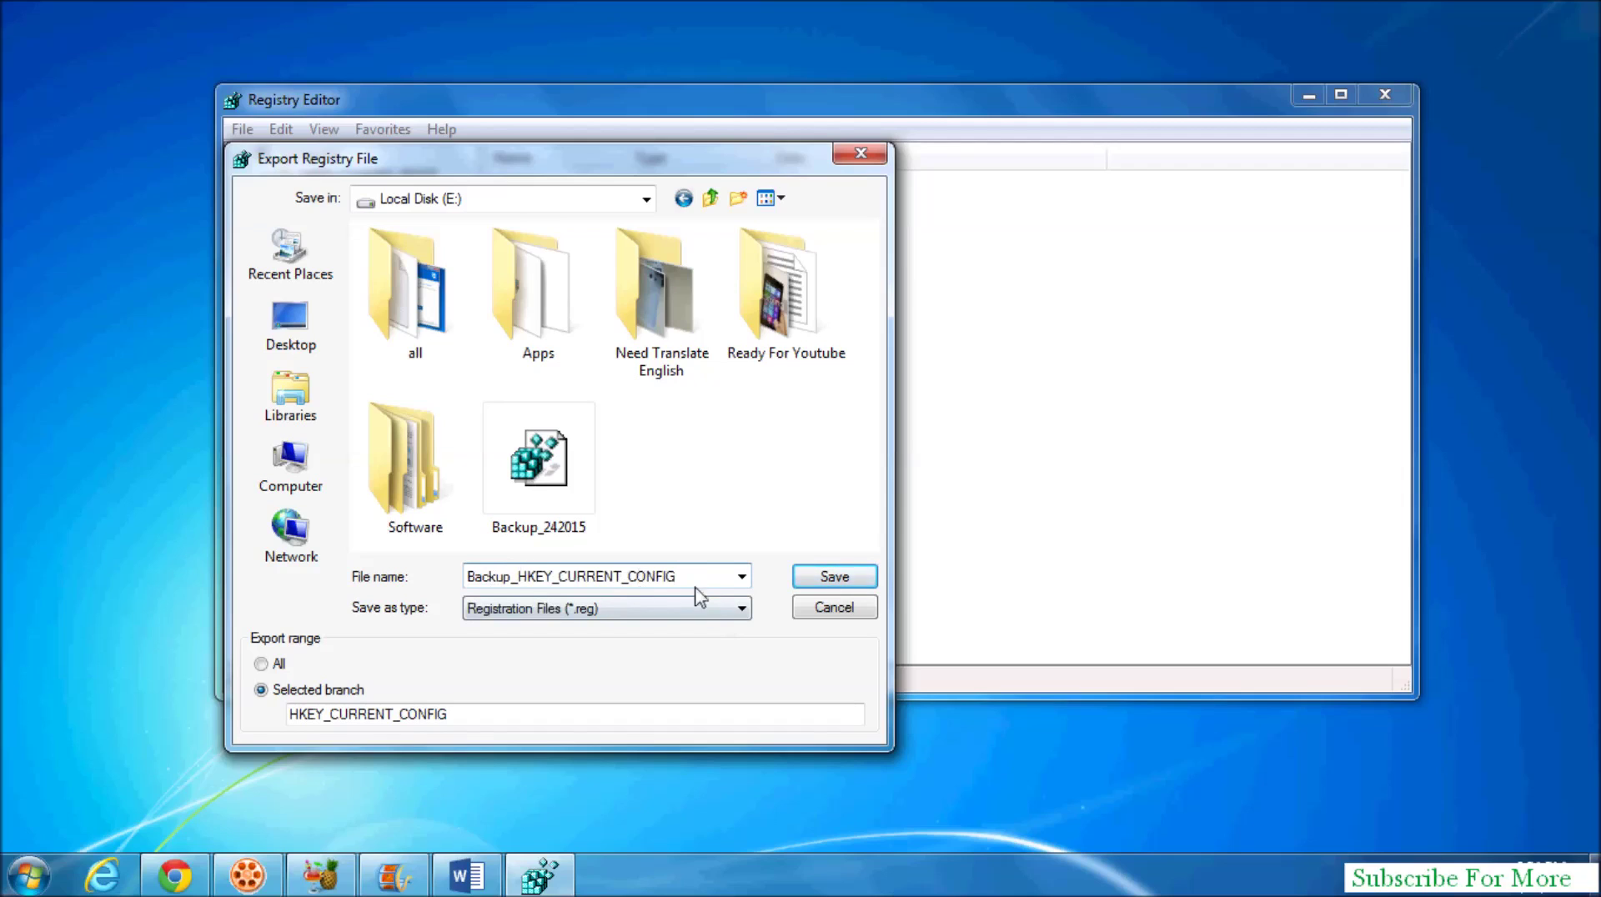
click(825, 578)
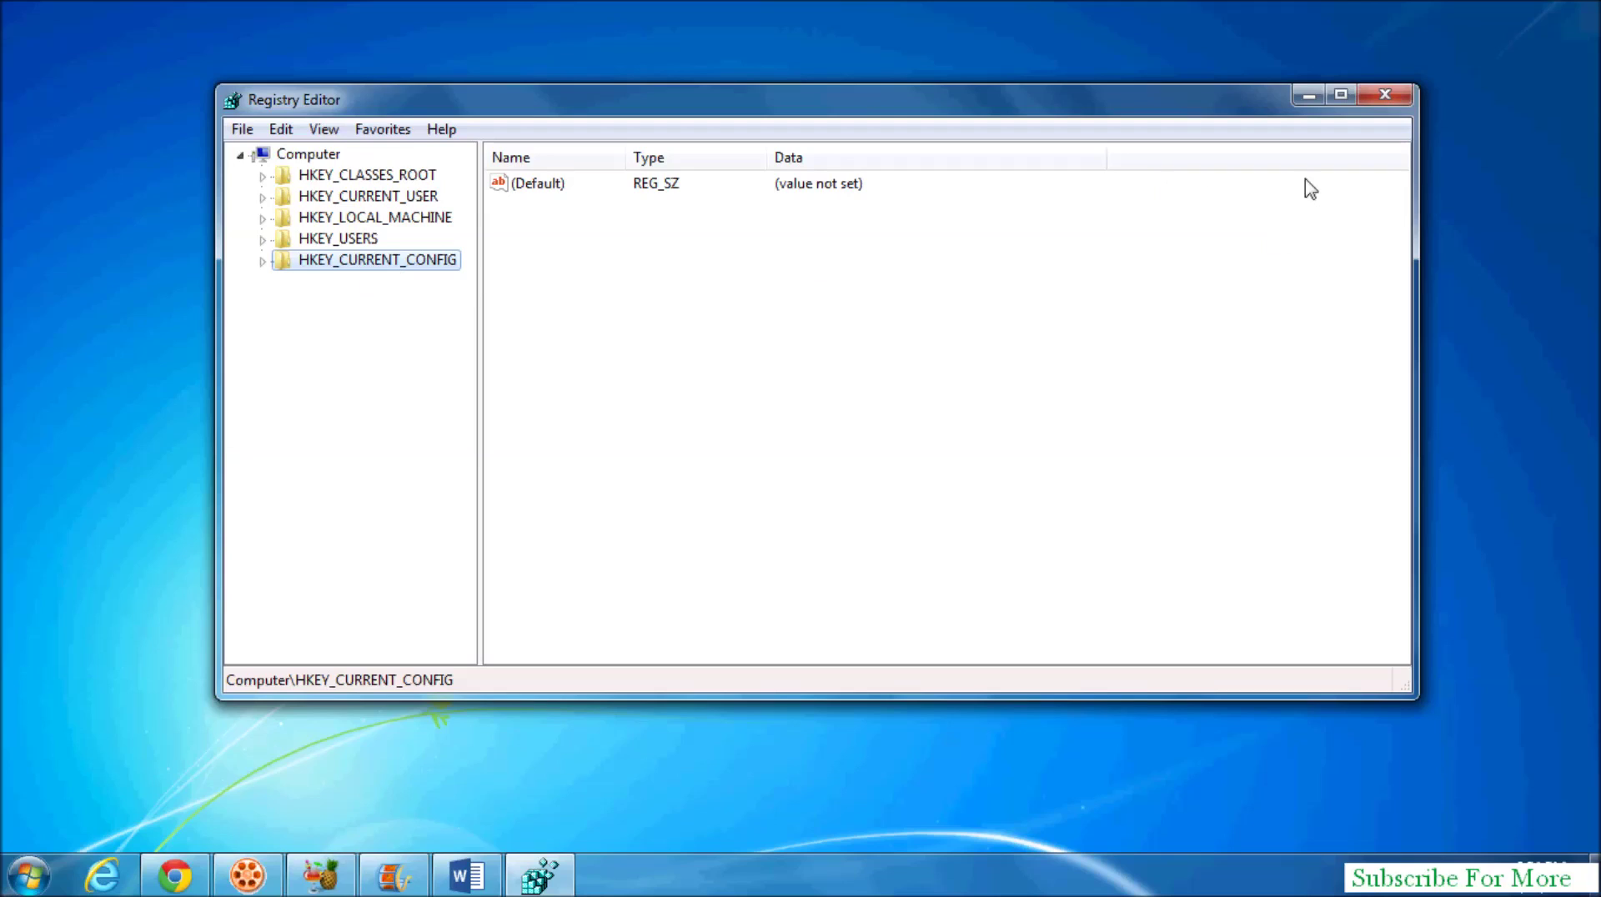
click(1389, 94)
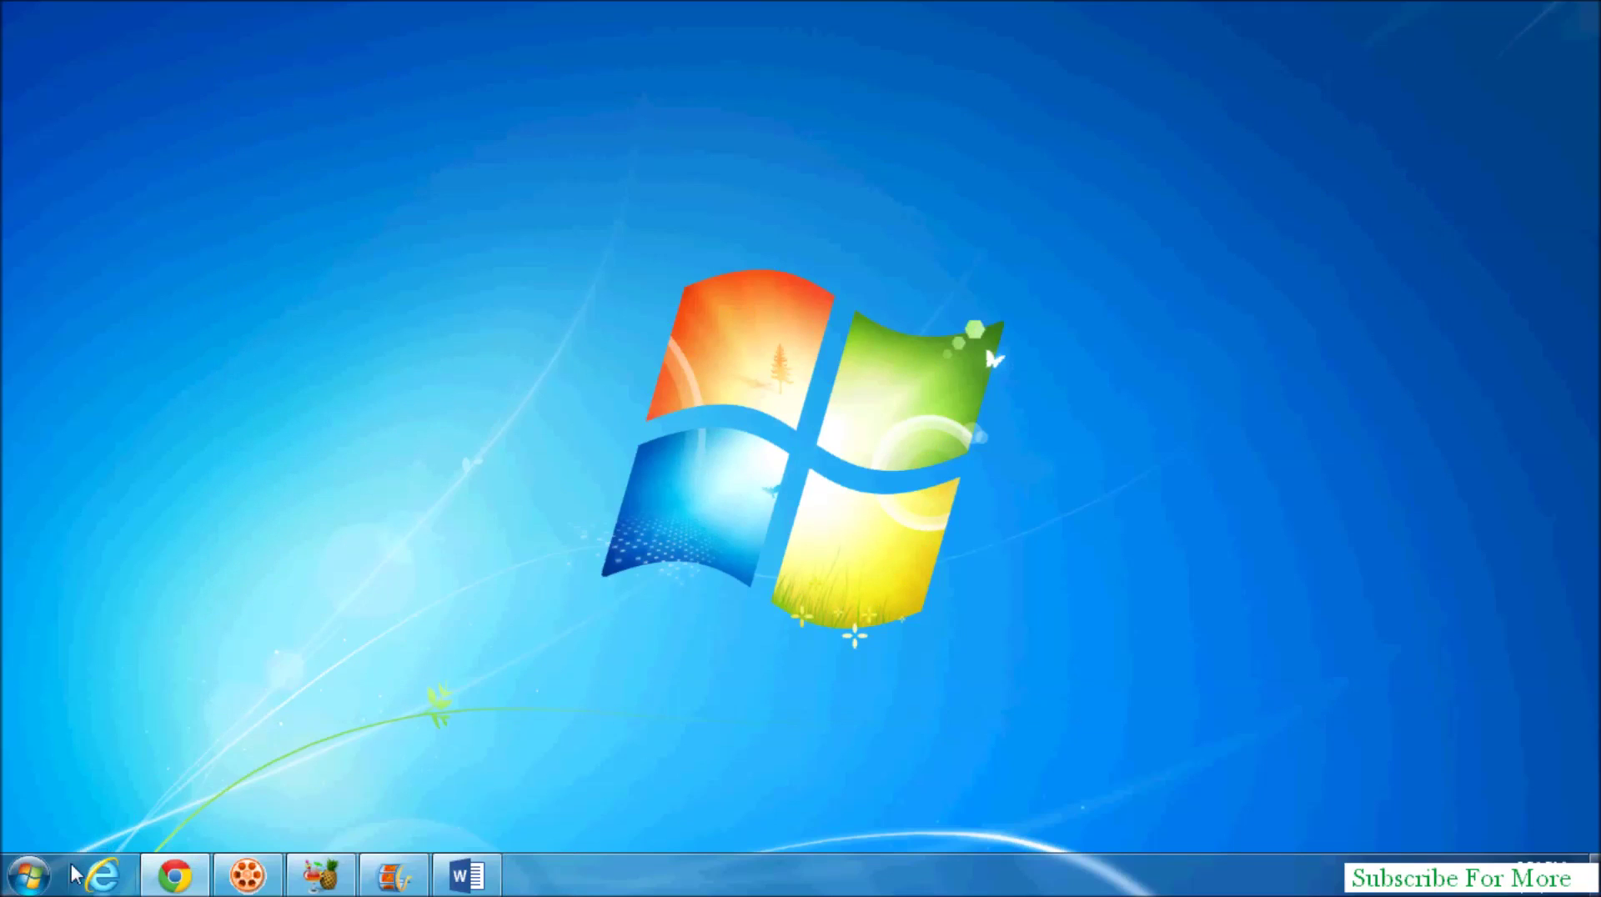
Open Local Disk (E:) in Windows Explorer to reach the exported registry backup files
click(35, 880)
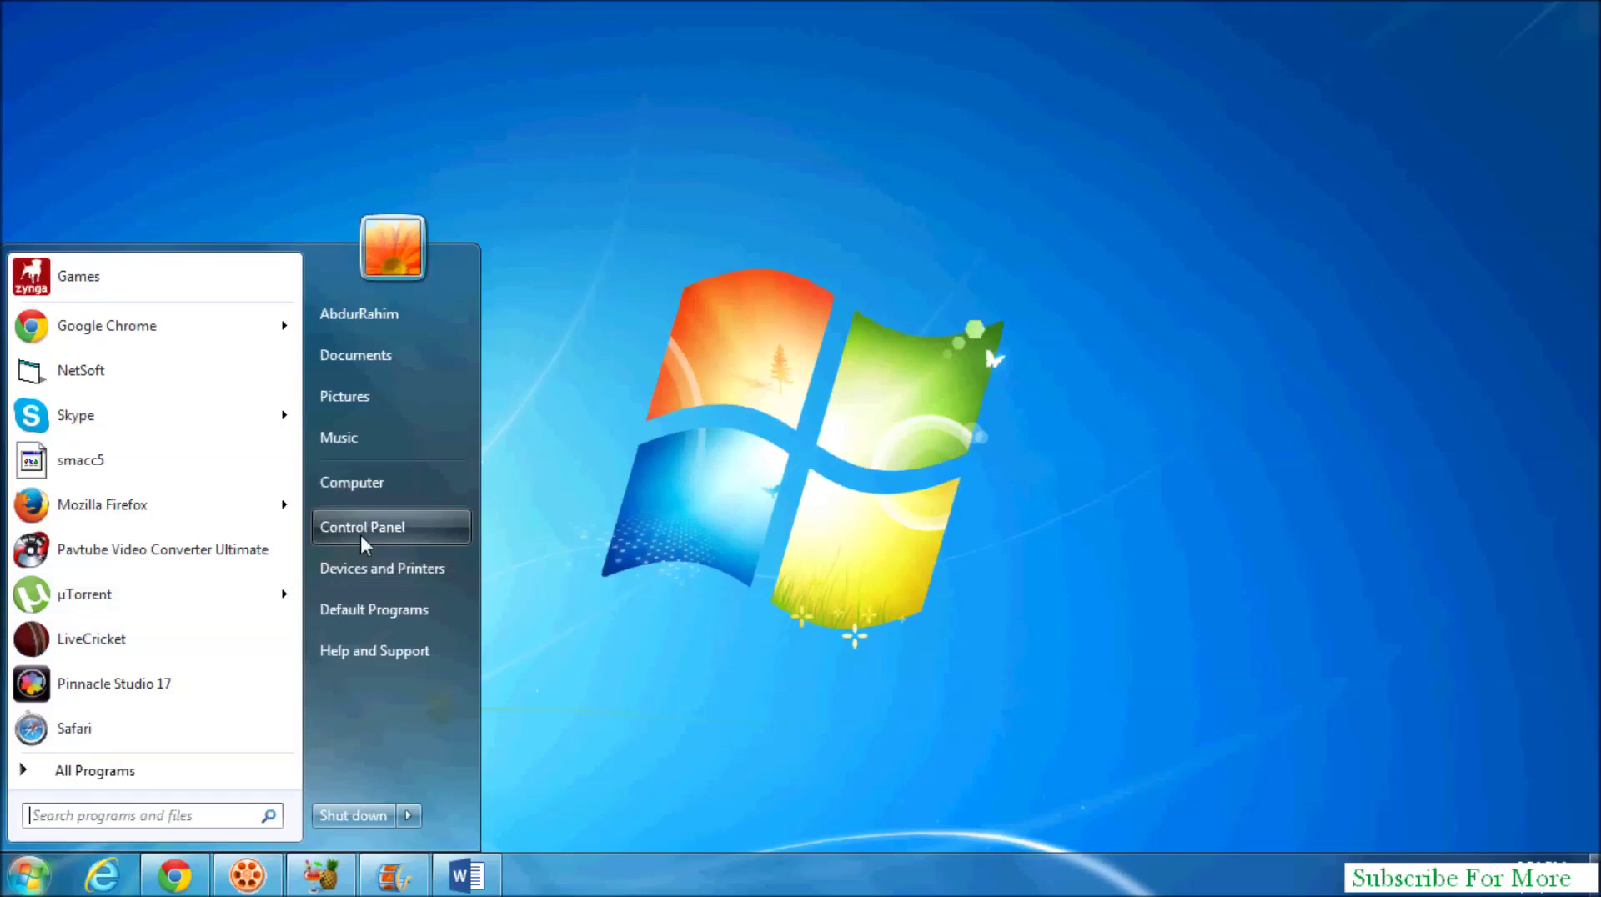
click(383, 486)
click(959, 180)
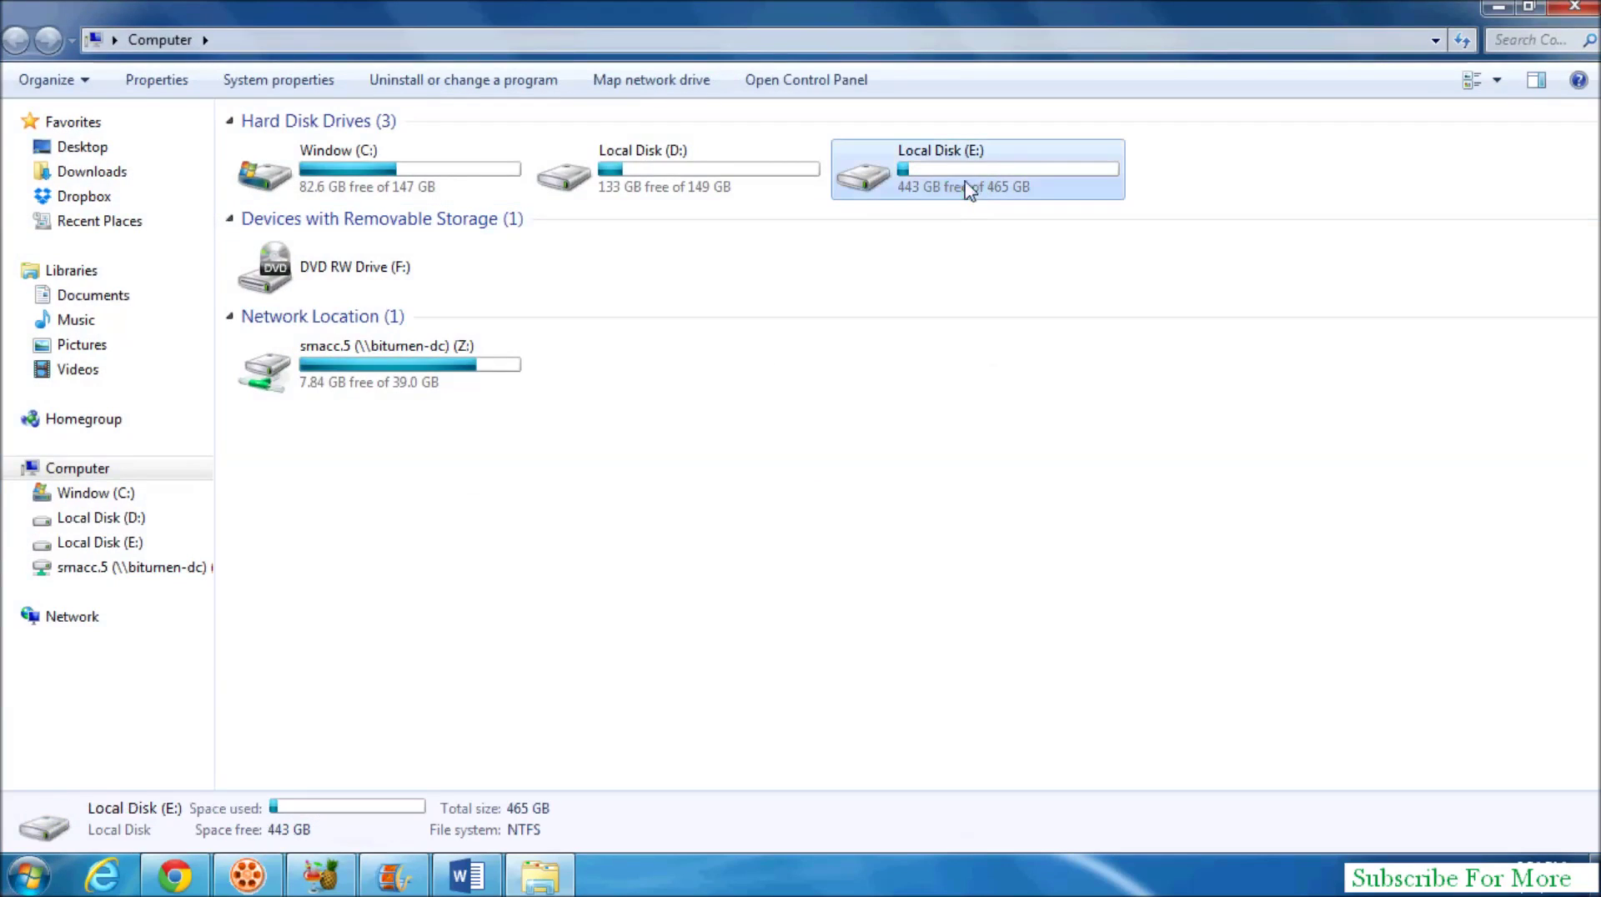
right_click(965, 177)
click(1022, 192)
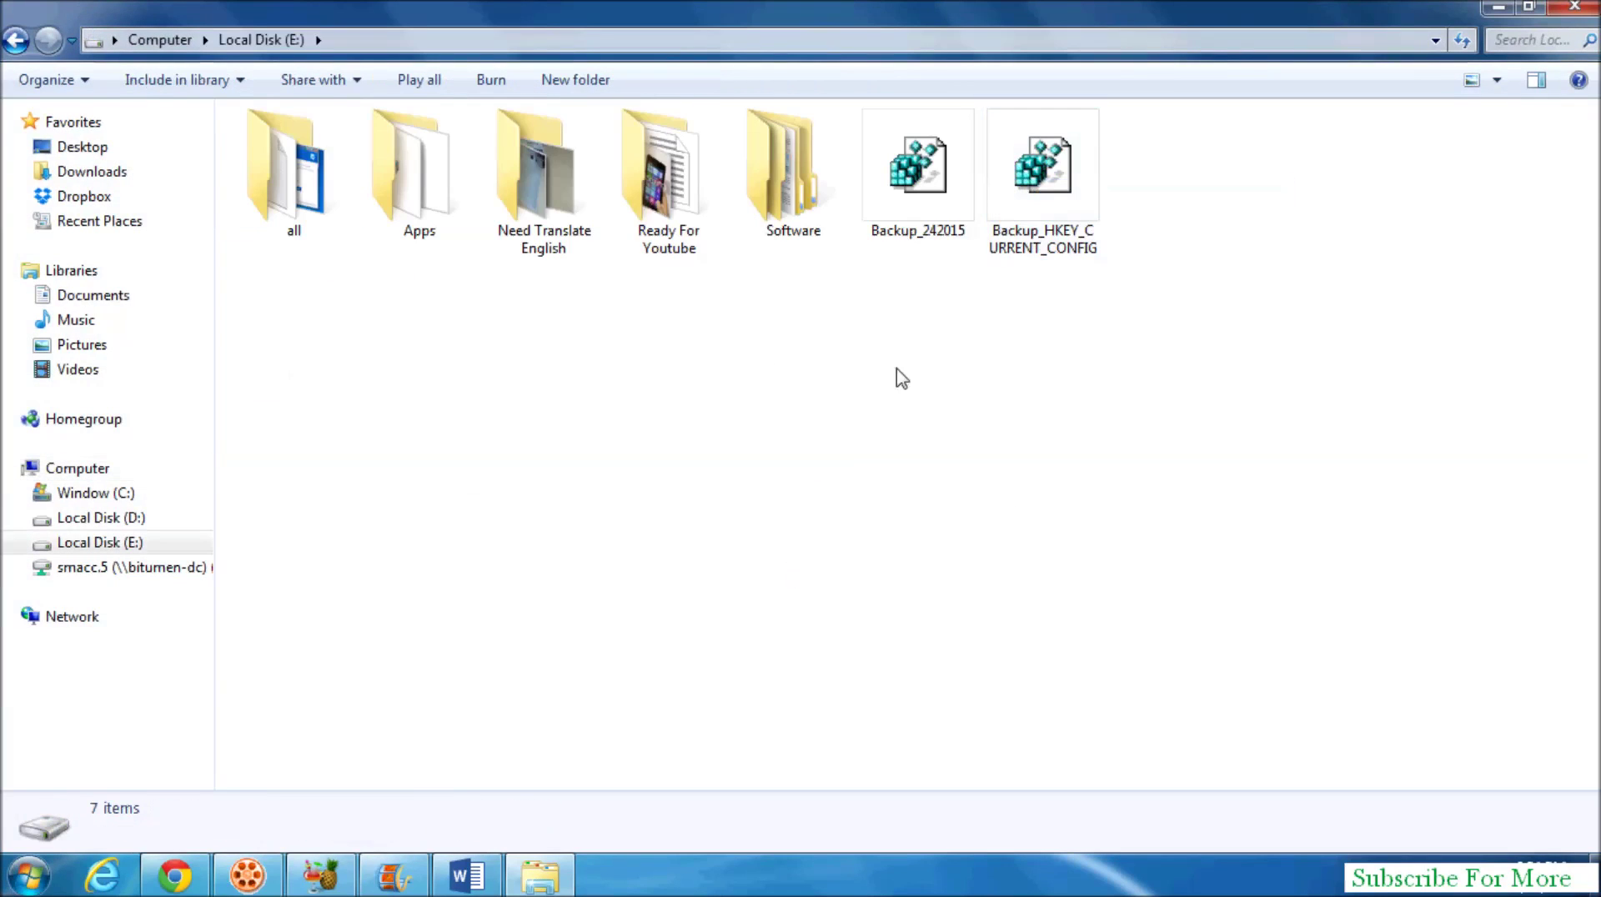
Merge the Backup_HKEY_CURRENT_CONFIG file into the registry, accept the confirmation, and close the Explorer window
click(1047, 205)
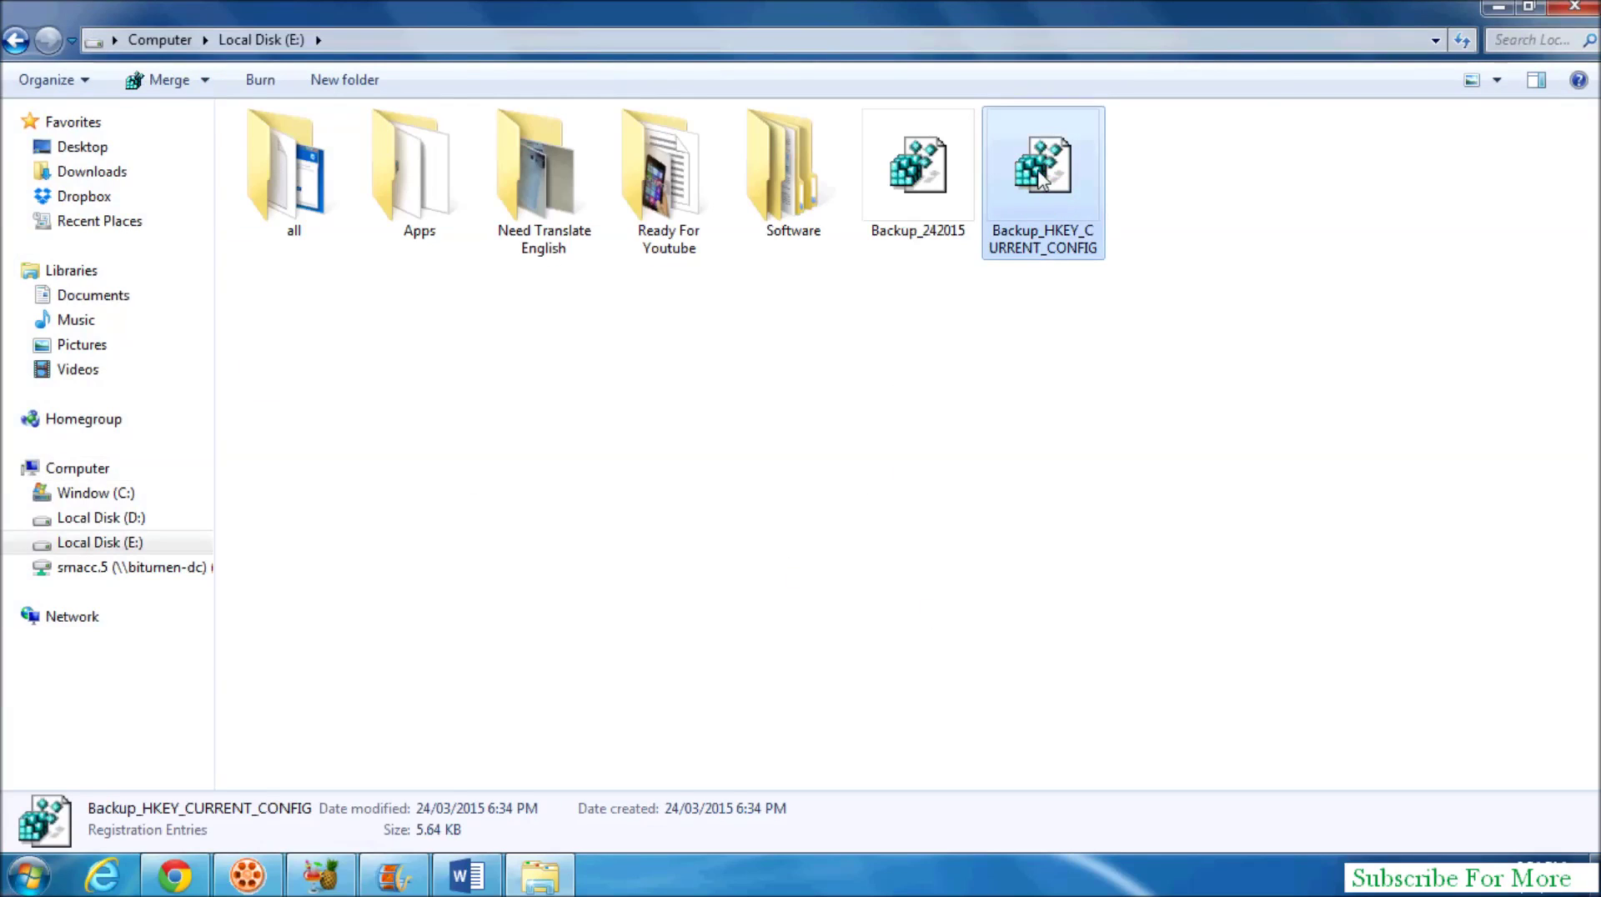
right_click(1038, 171)
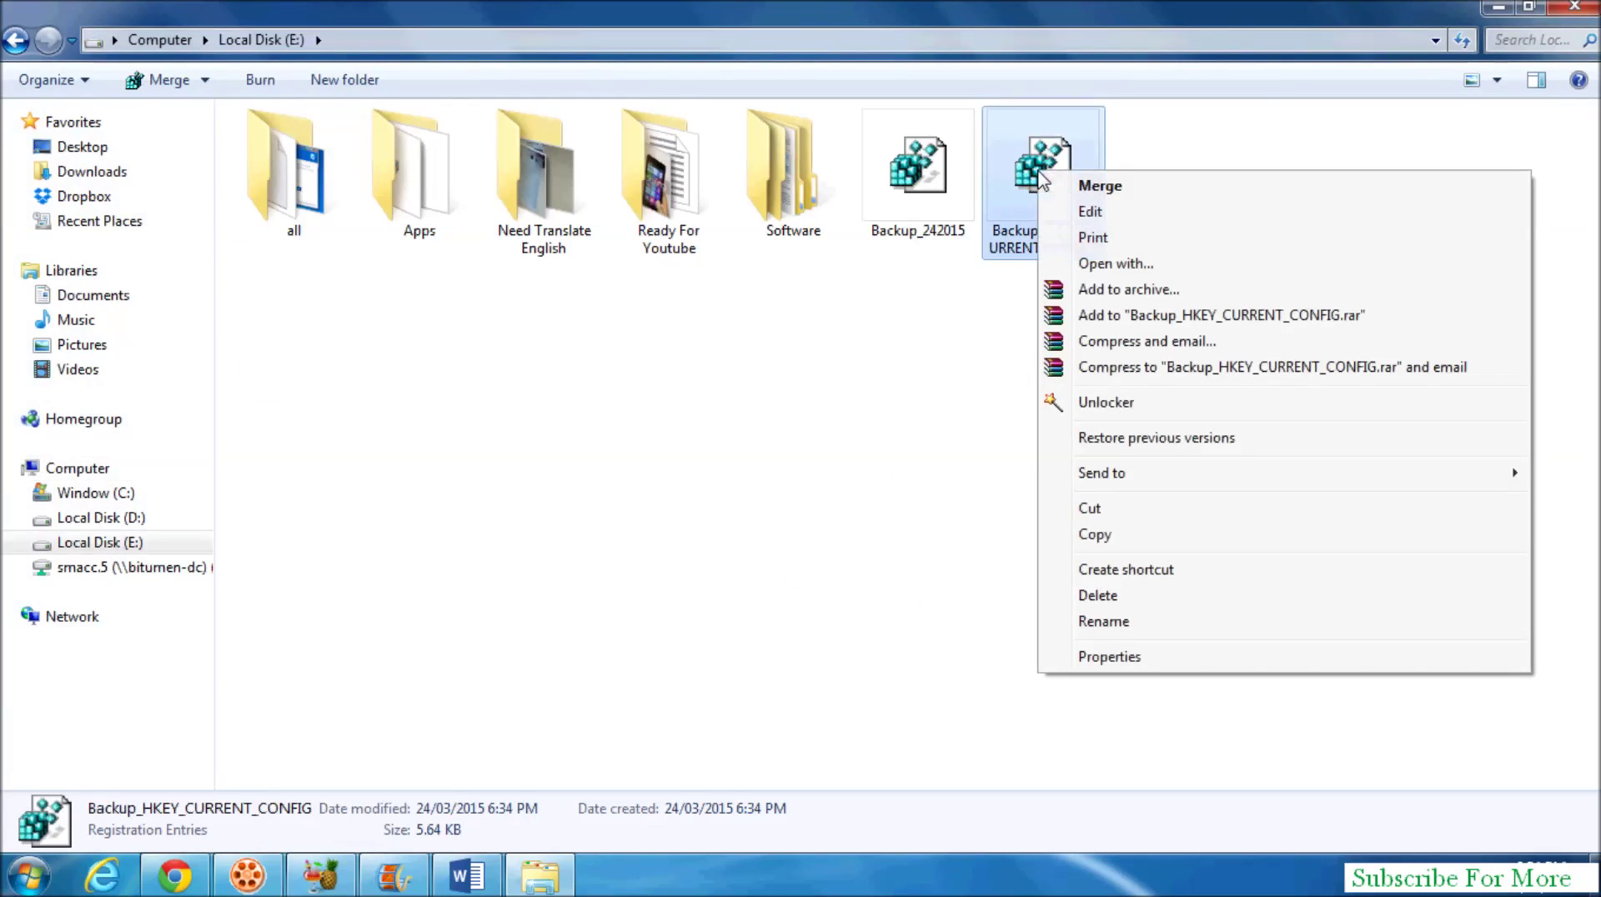
click(1140, 192)
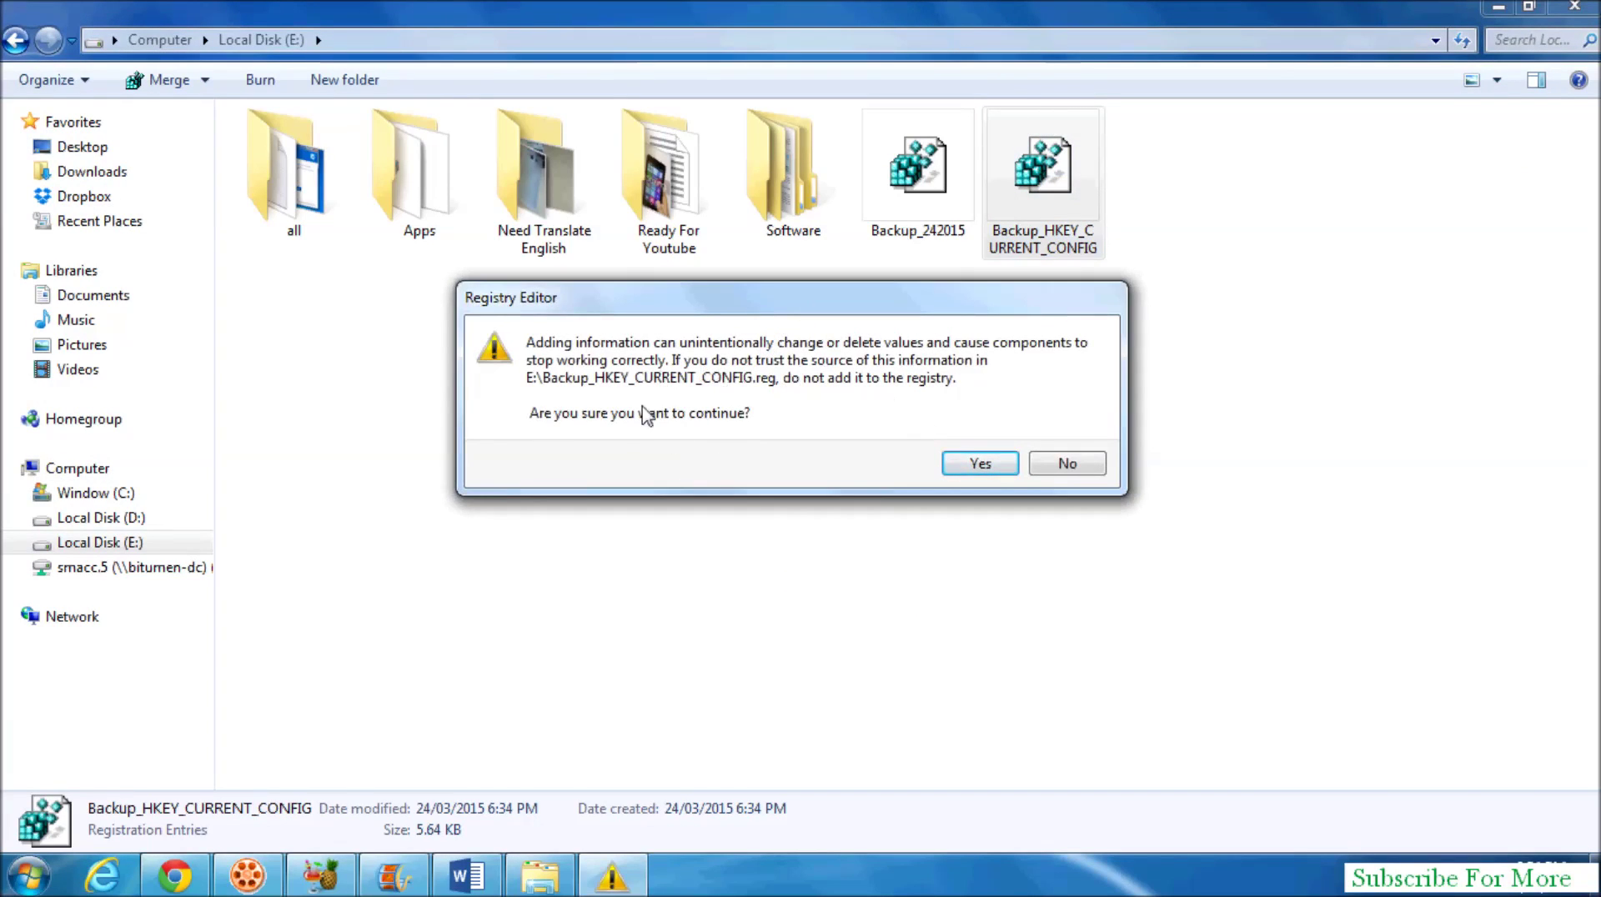
click(976, 467)
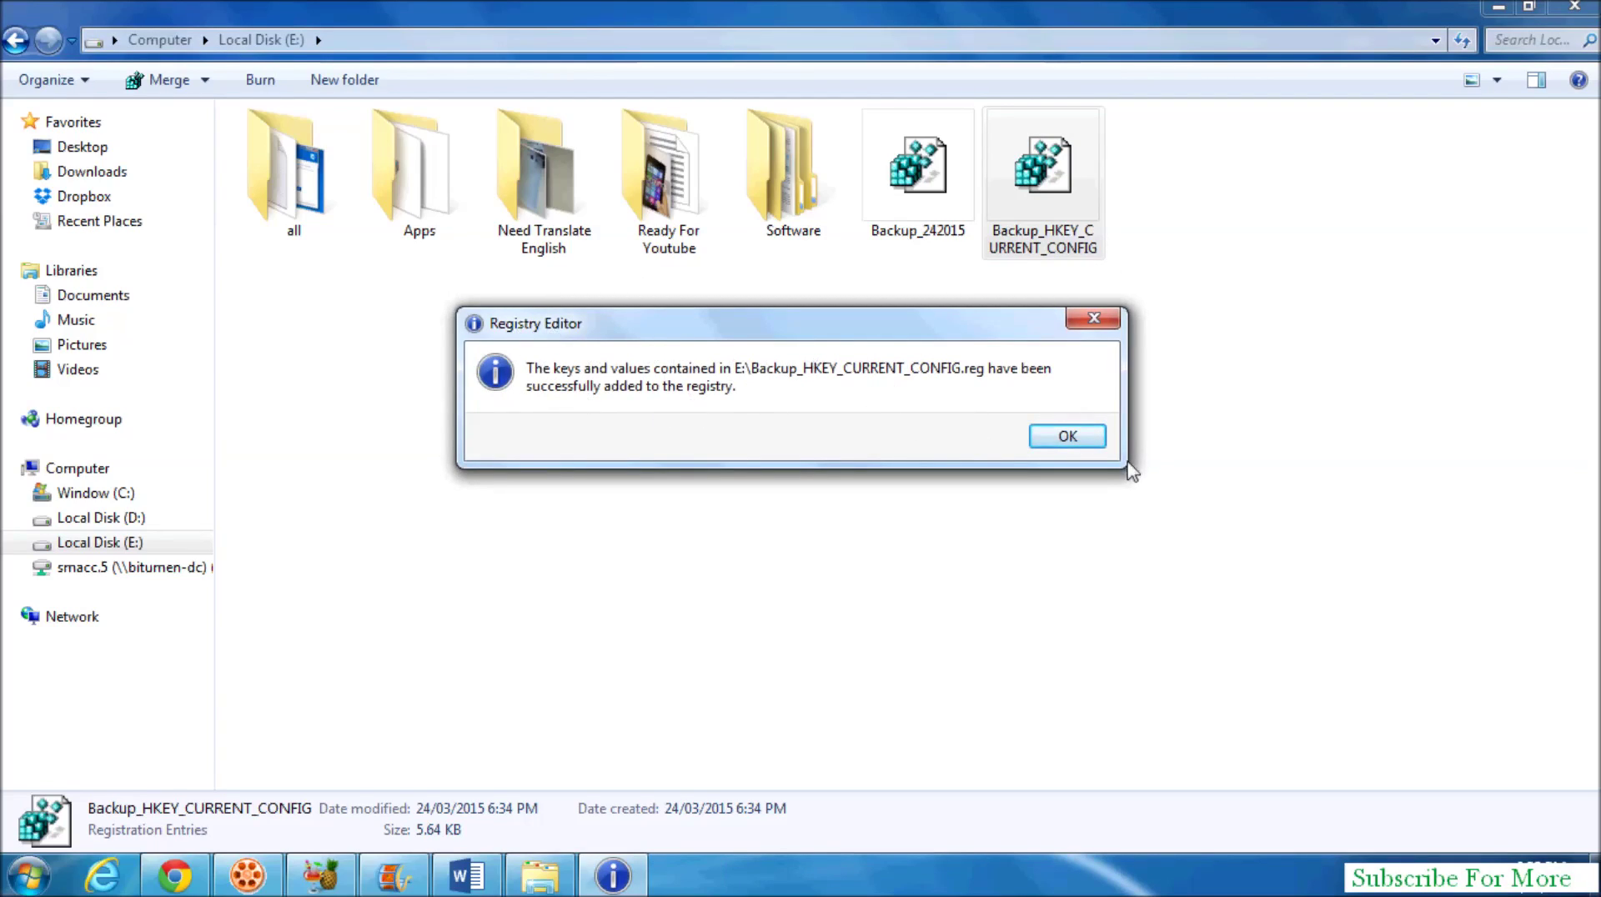
click(1075, 442)
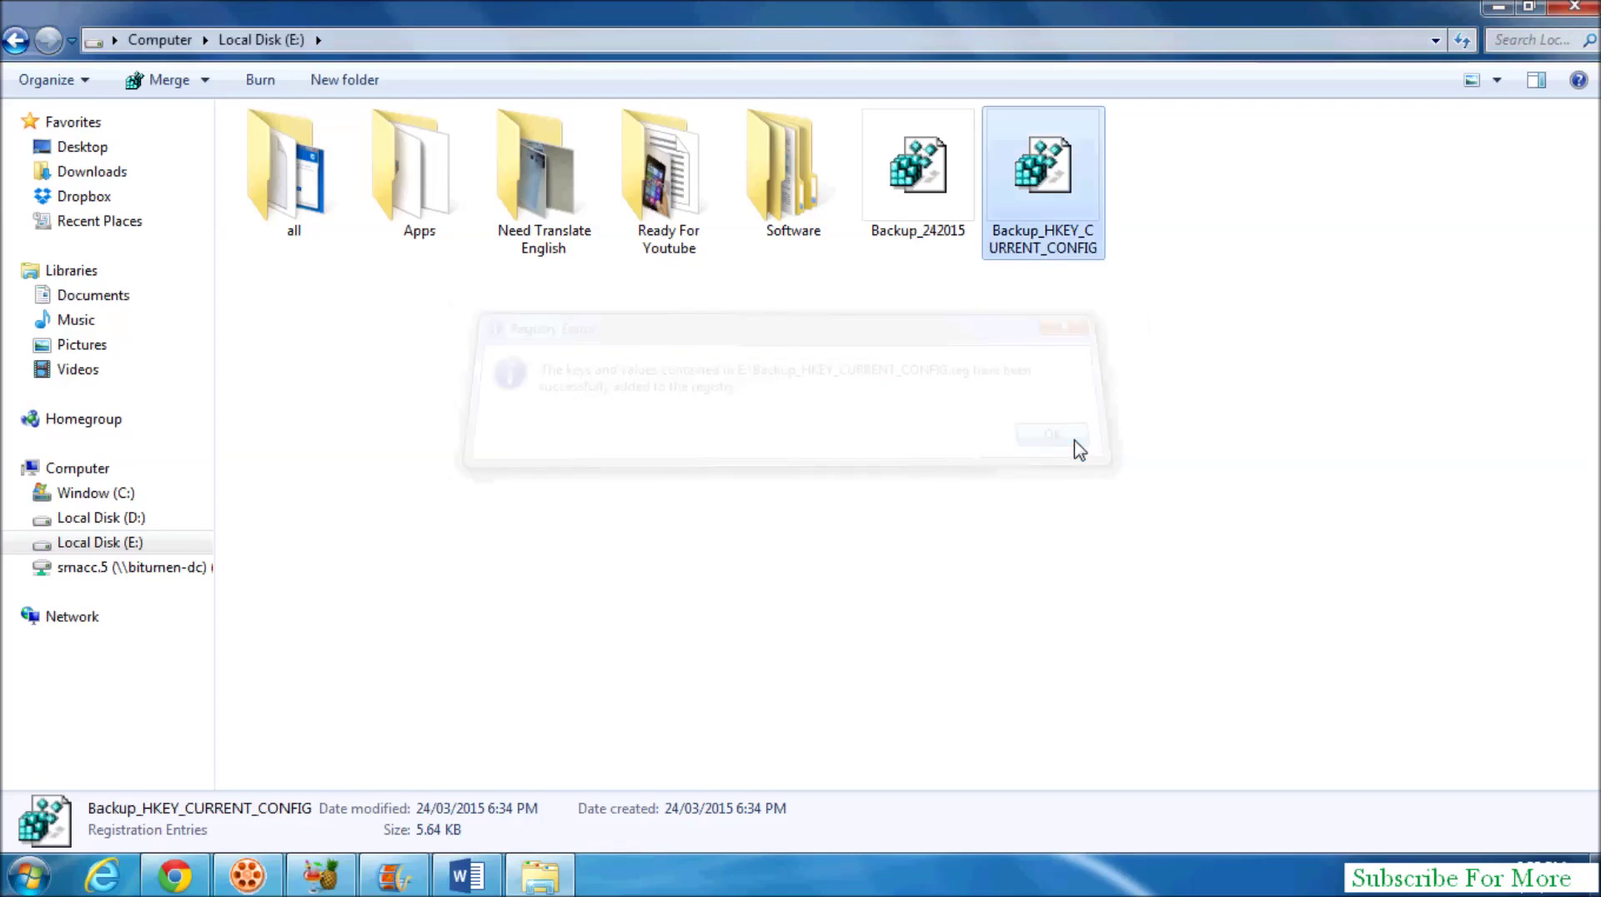
click(1575, 10)
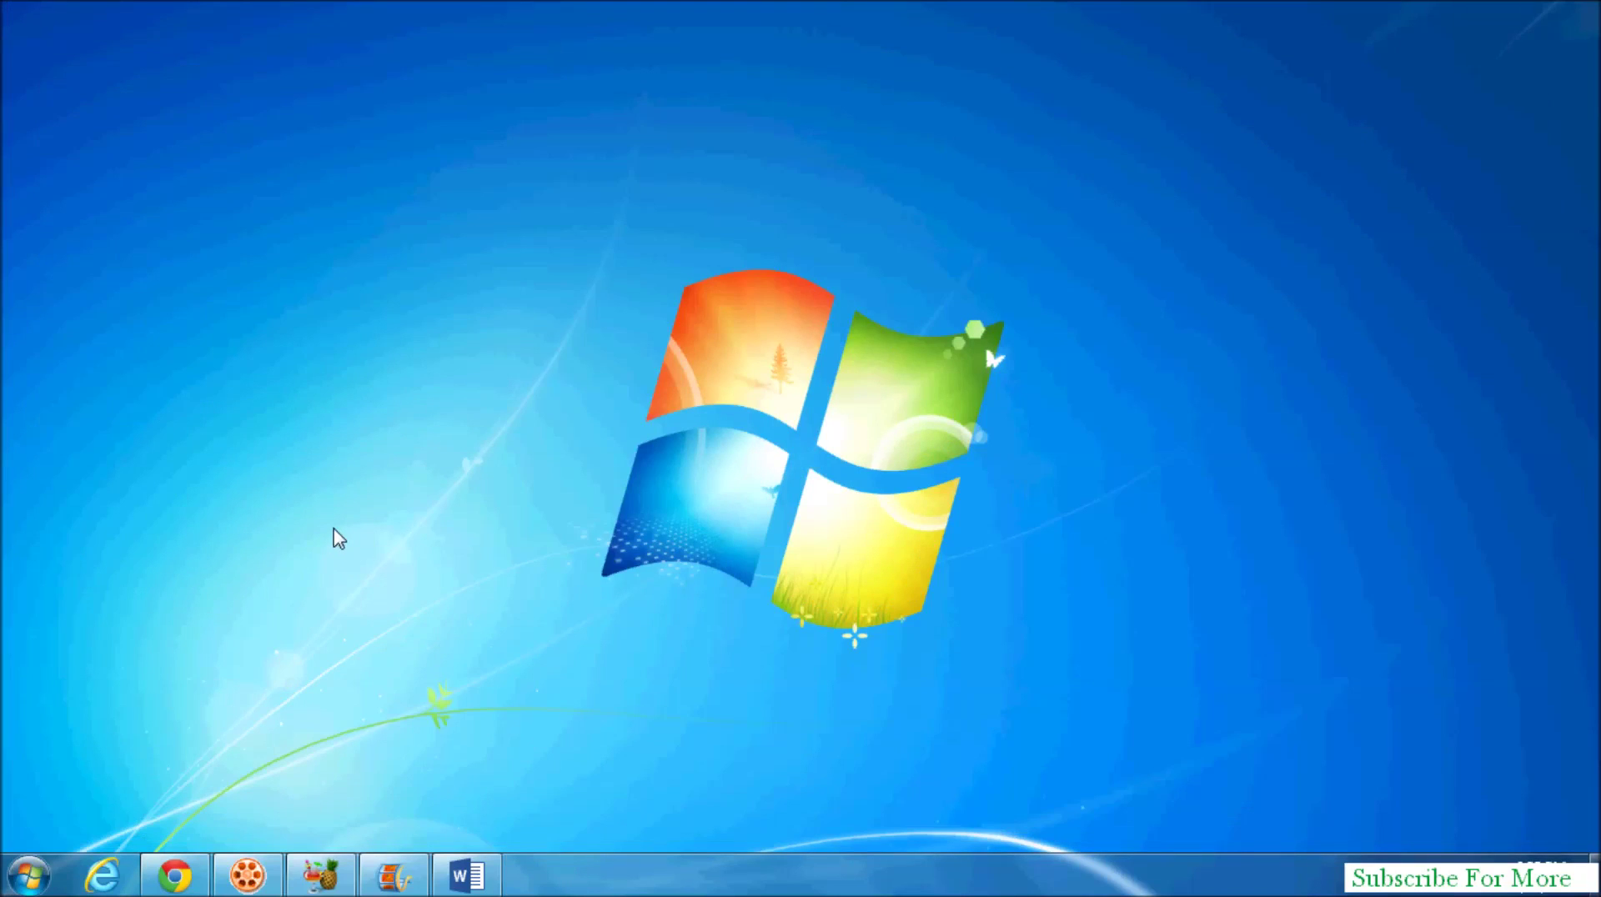
Launch the Registry Editor by running the regedit command, and collapse the HKEY_CURRENT_CONFIG branch
key(super+r)
drag(179, 584, 167, 540)
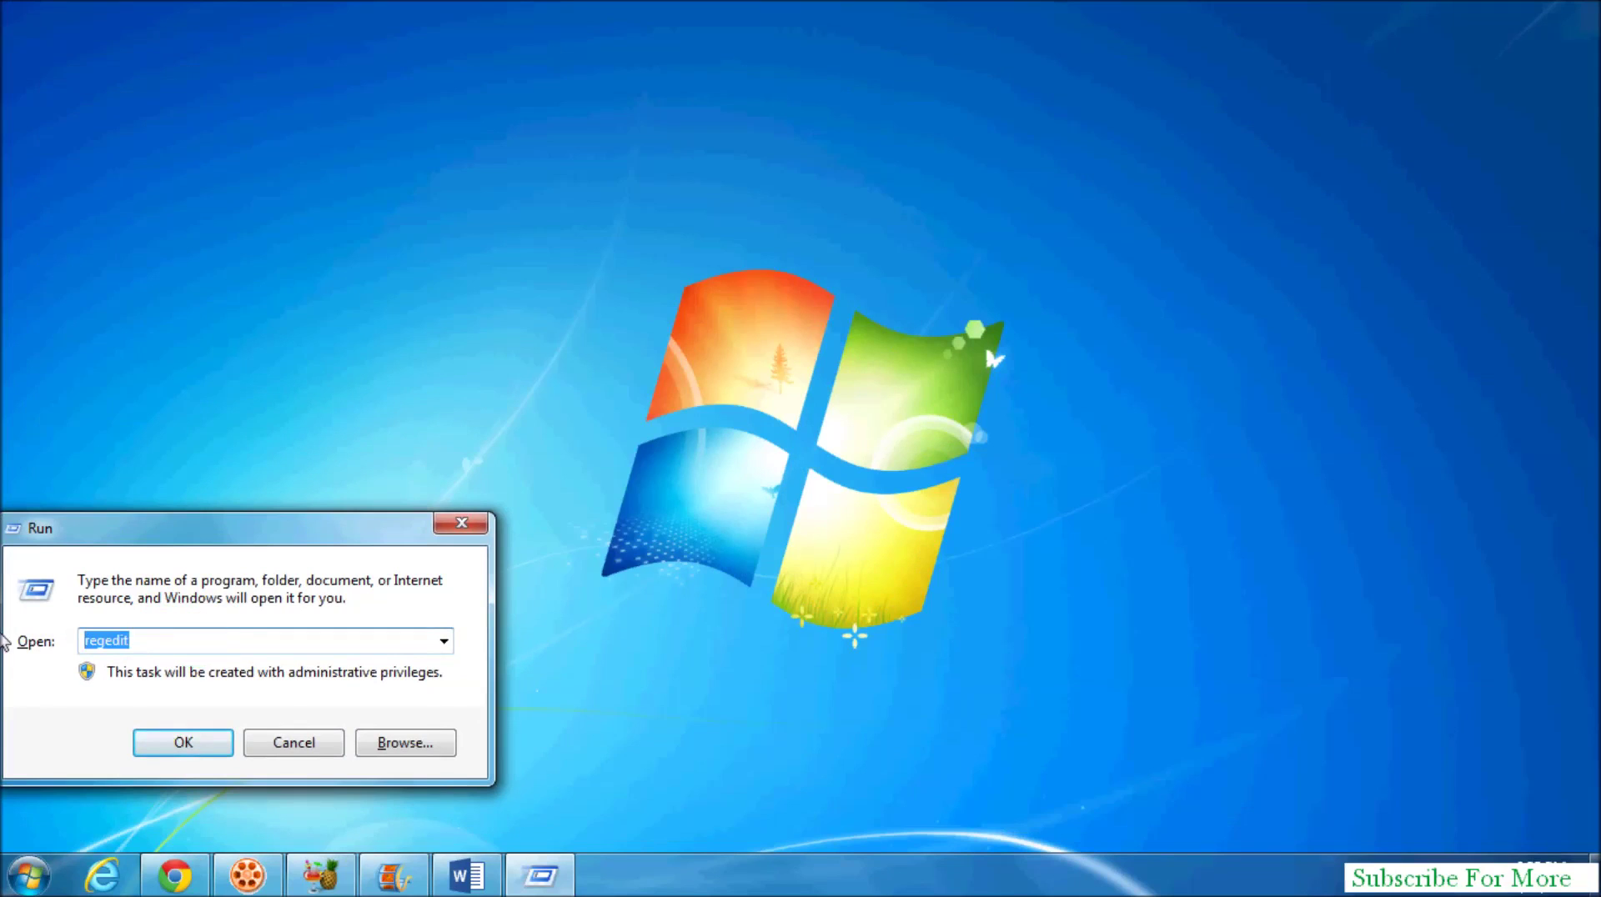
text(reg)
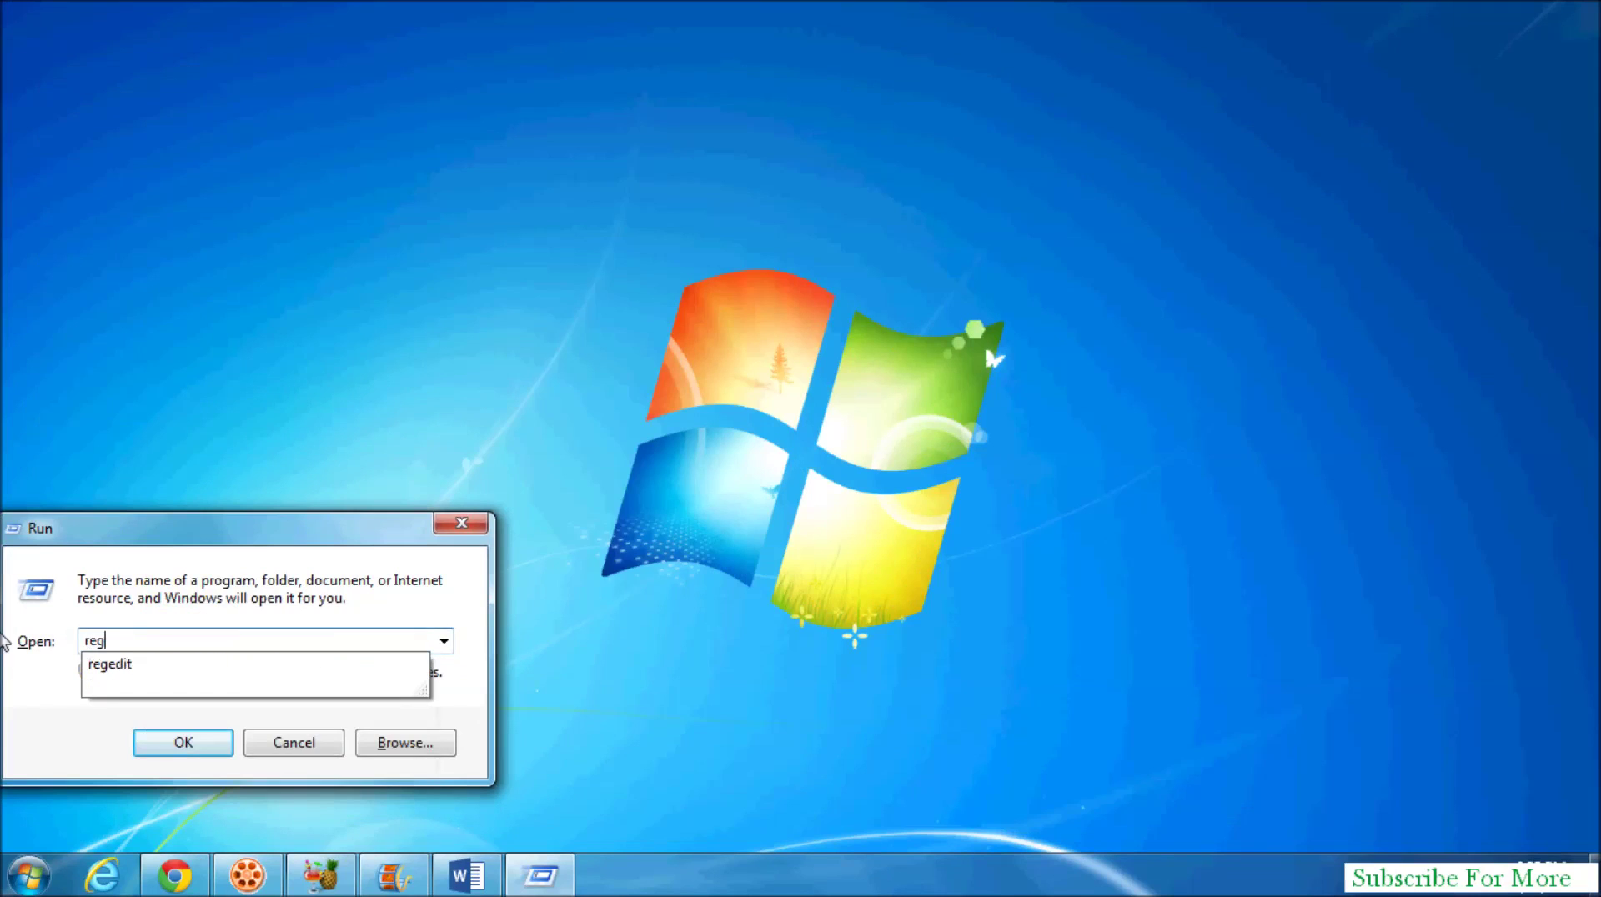
text(edit)
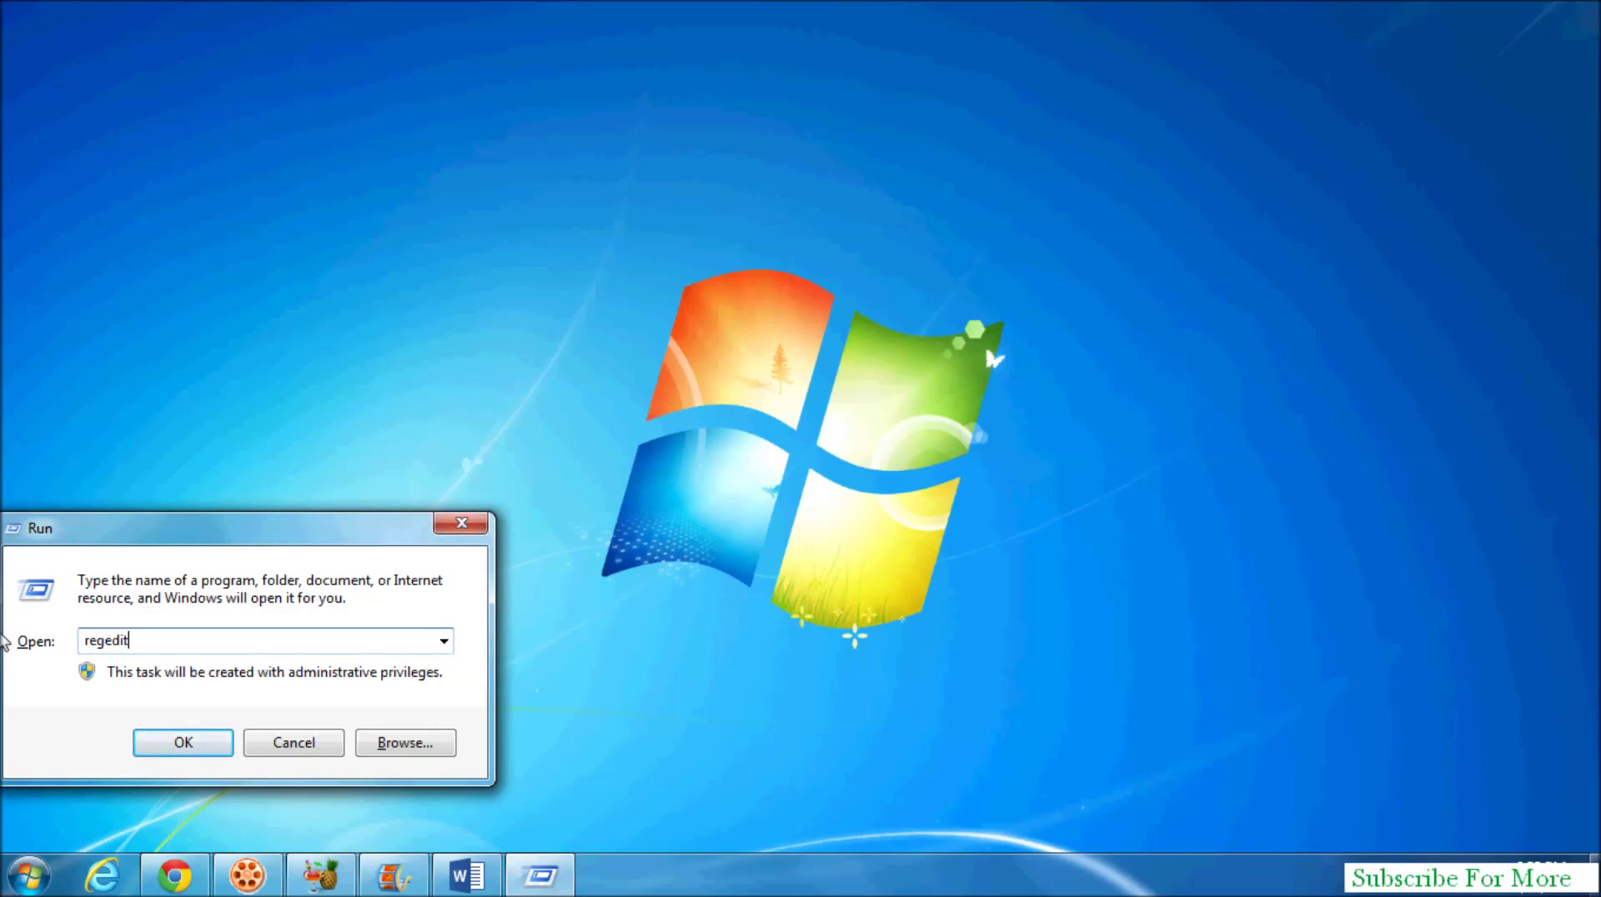
key(Return)
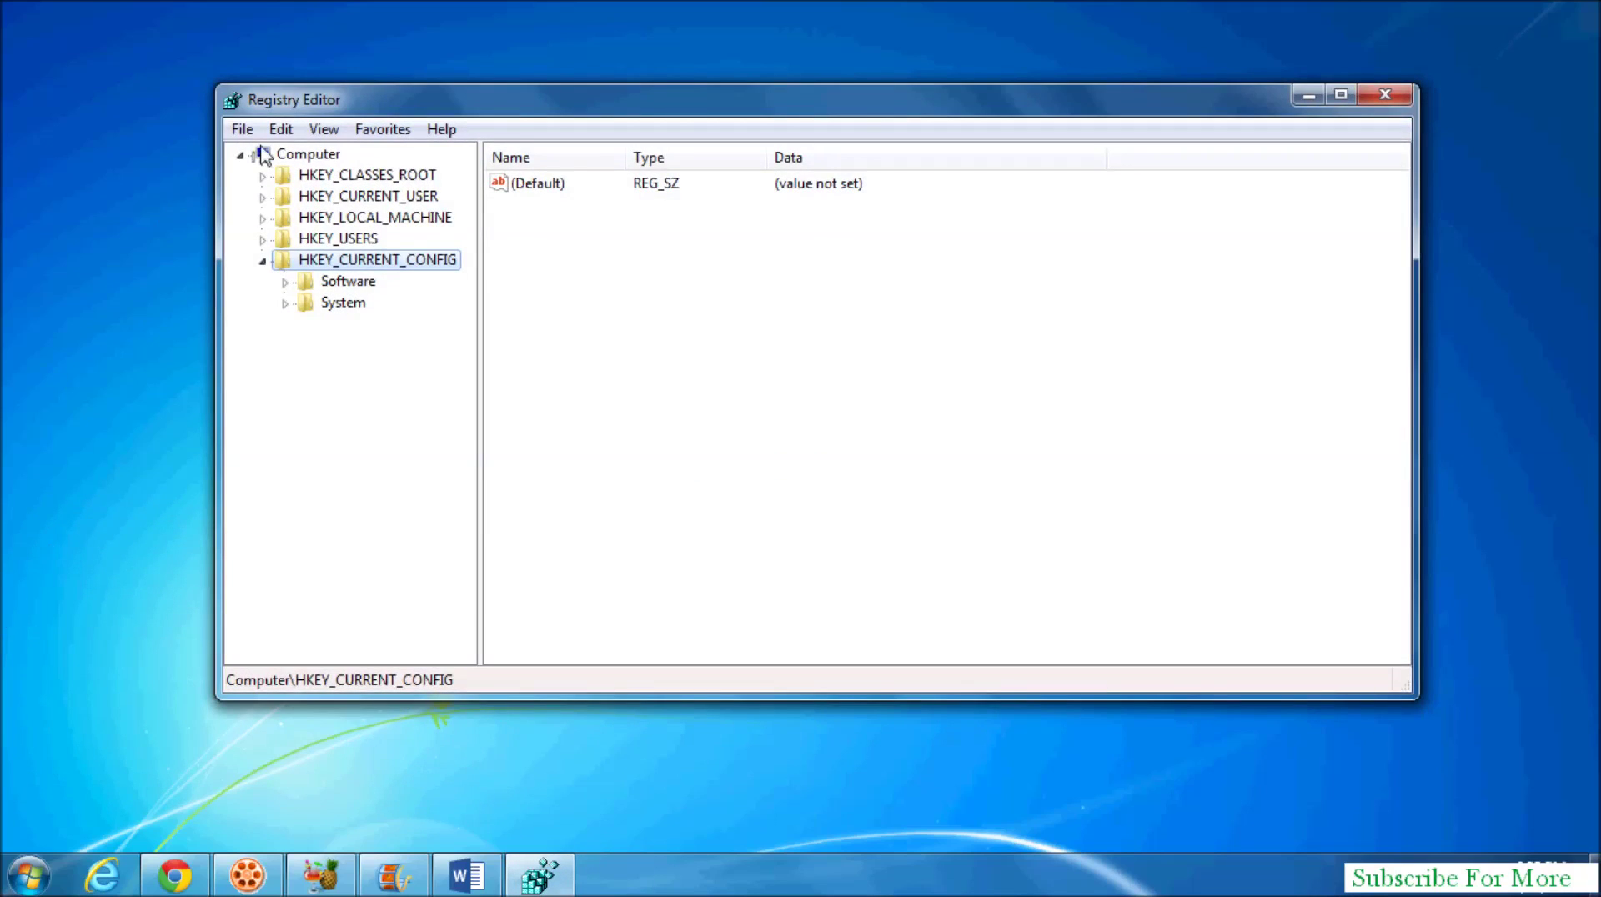
click(263, 261)
Import the Backup_HKEY_CURRENT_CONFIG file from Local Disk (E:) into the registry, acknowledge the message, and close the Registry Editor
right_click(291, 264)
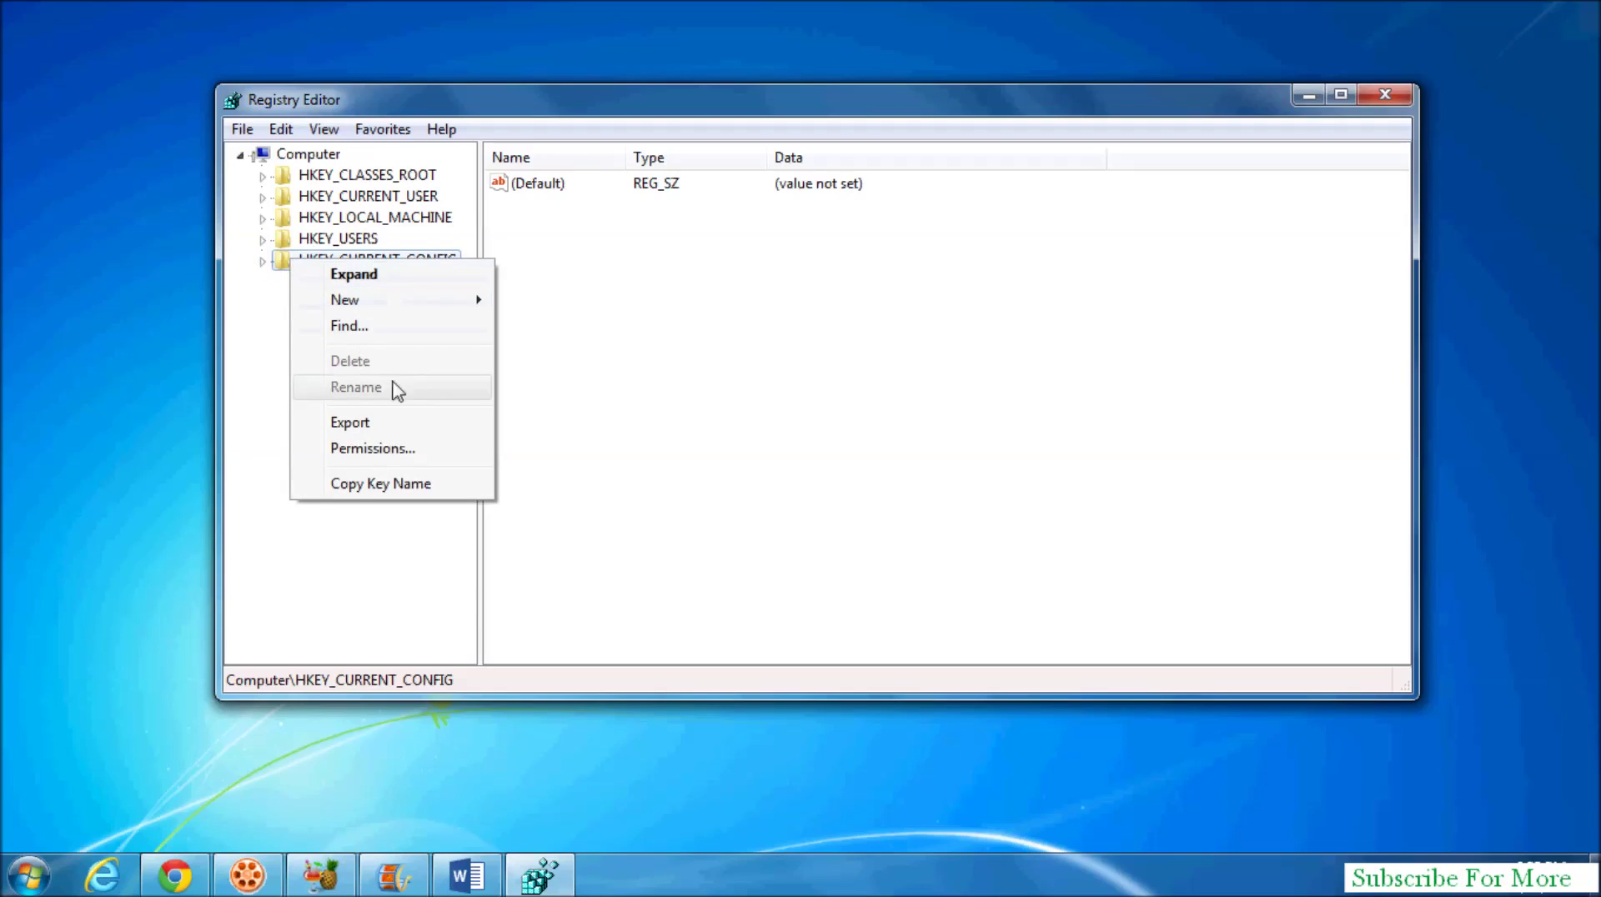
click(242, 131)
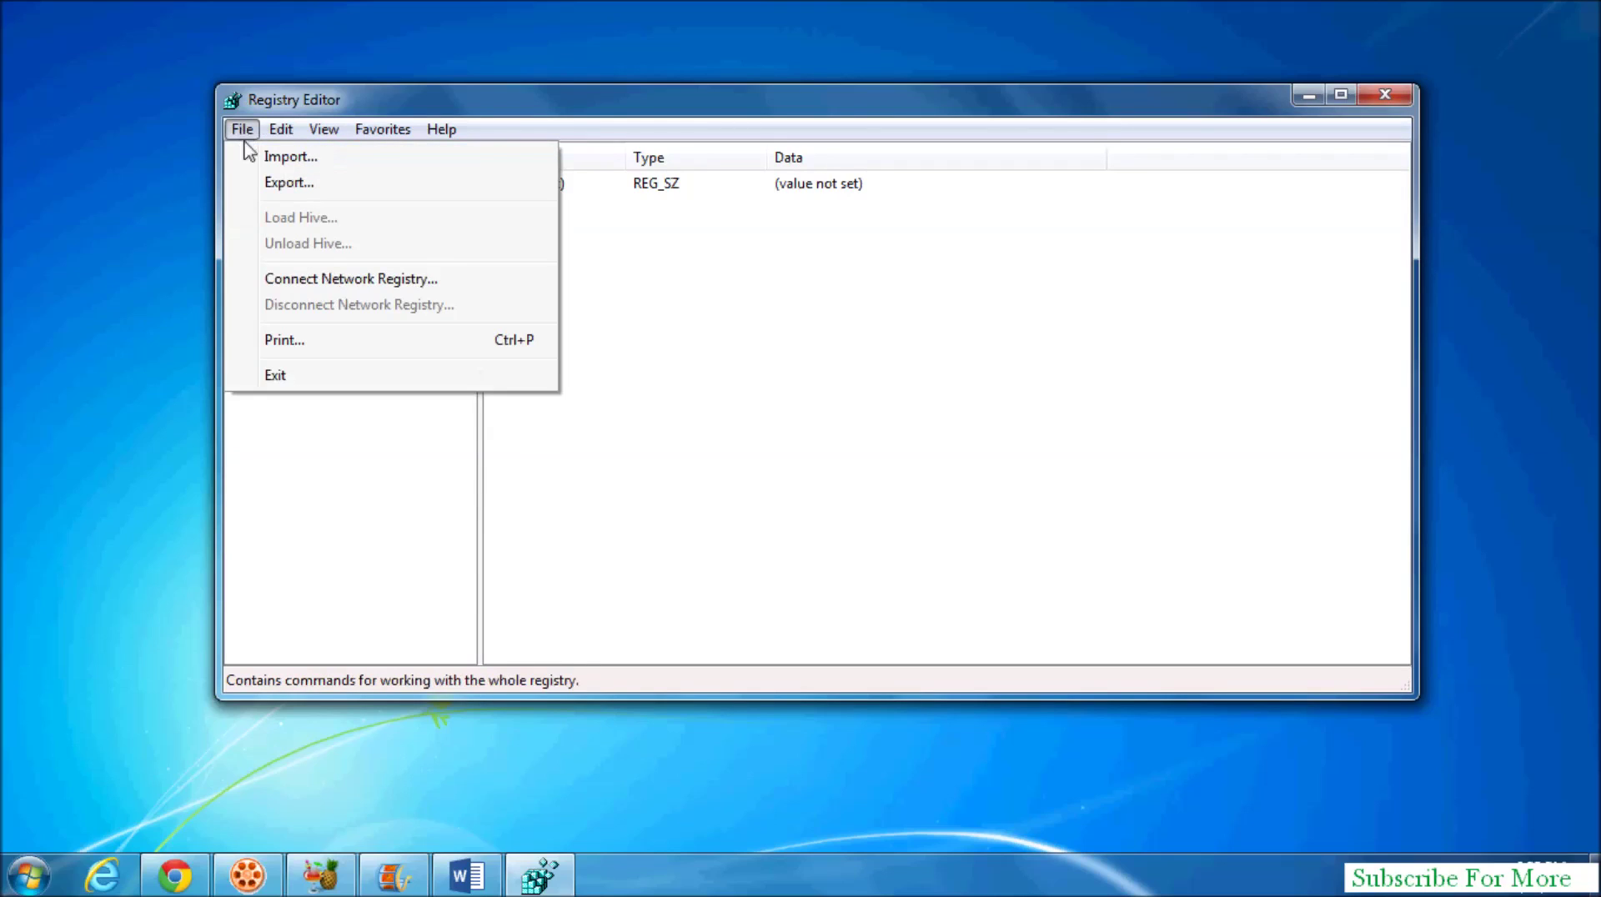
click(283, 160)
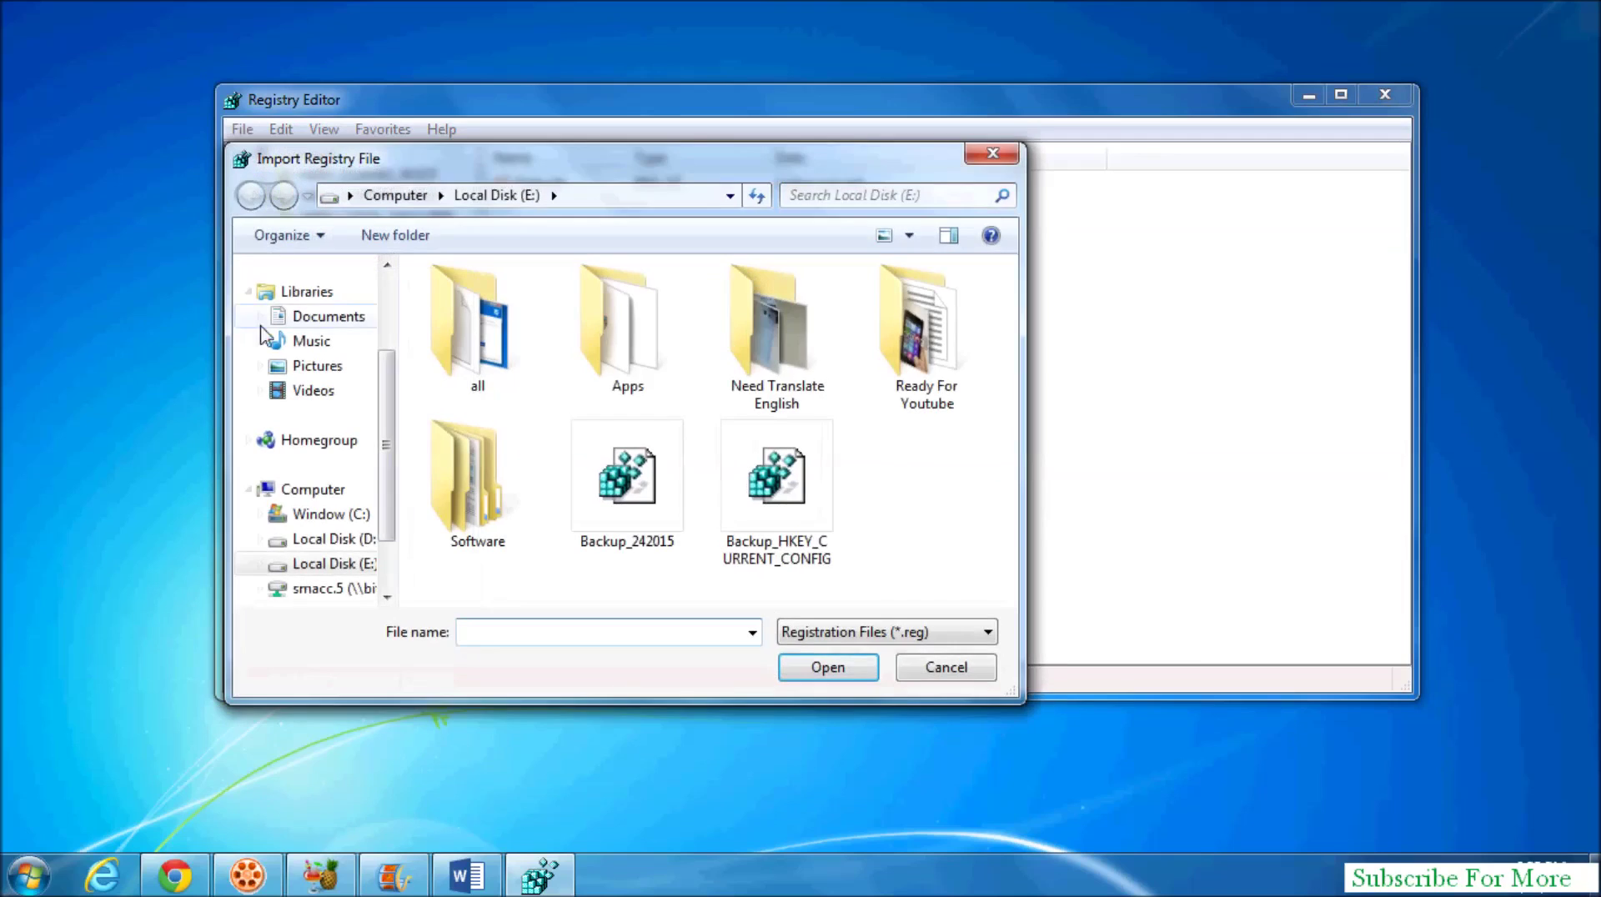
click(752, 497)
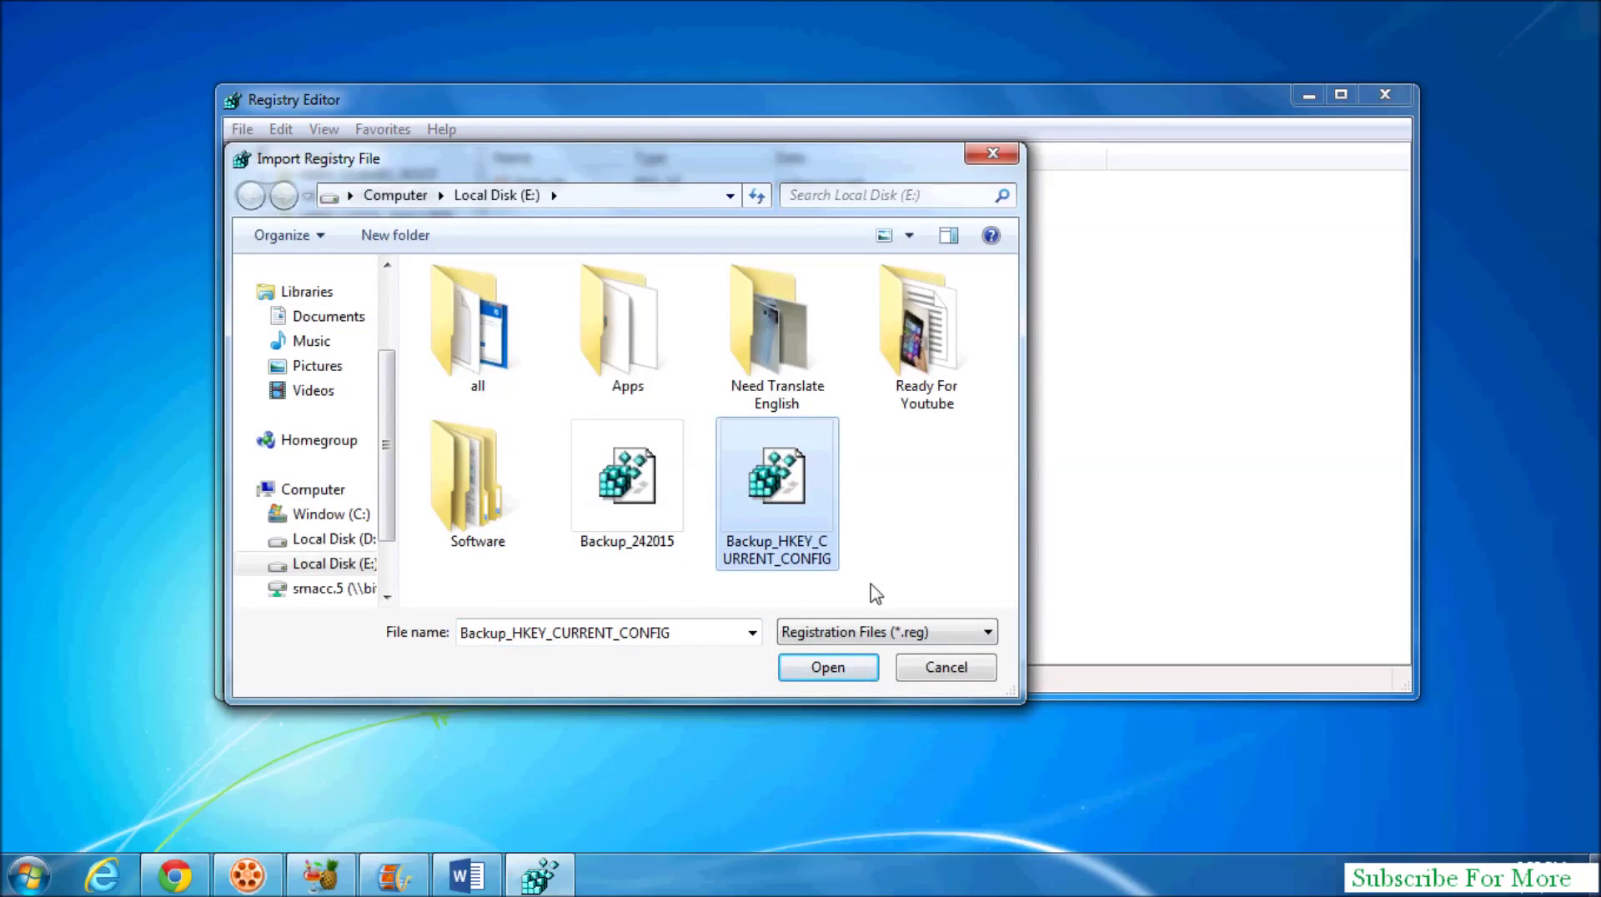
click(827, 669)
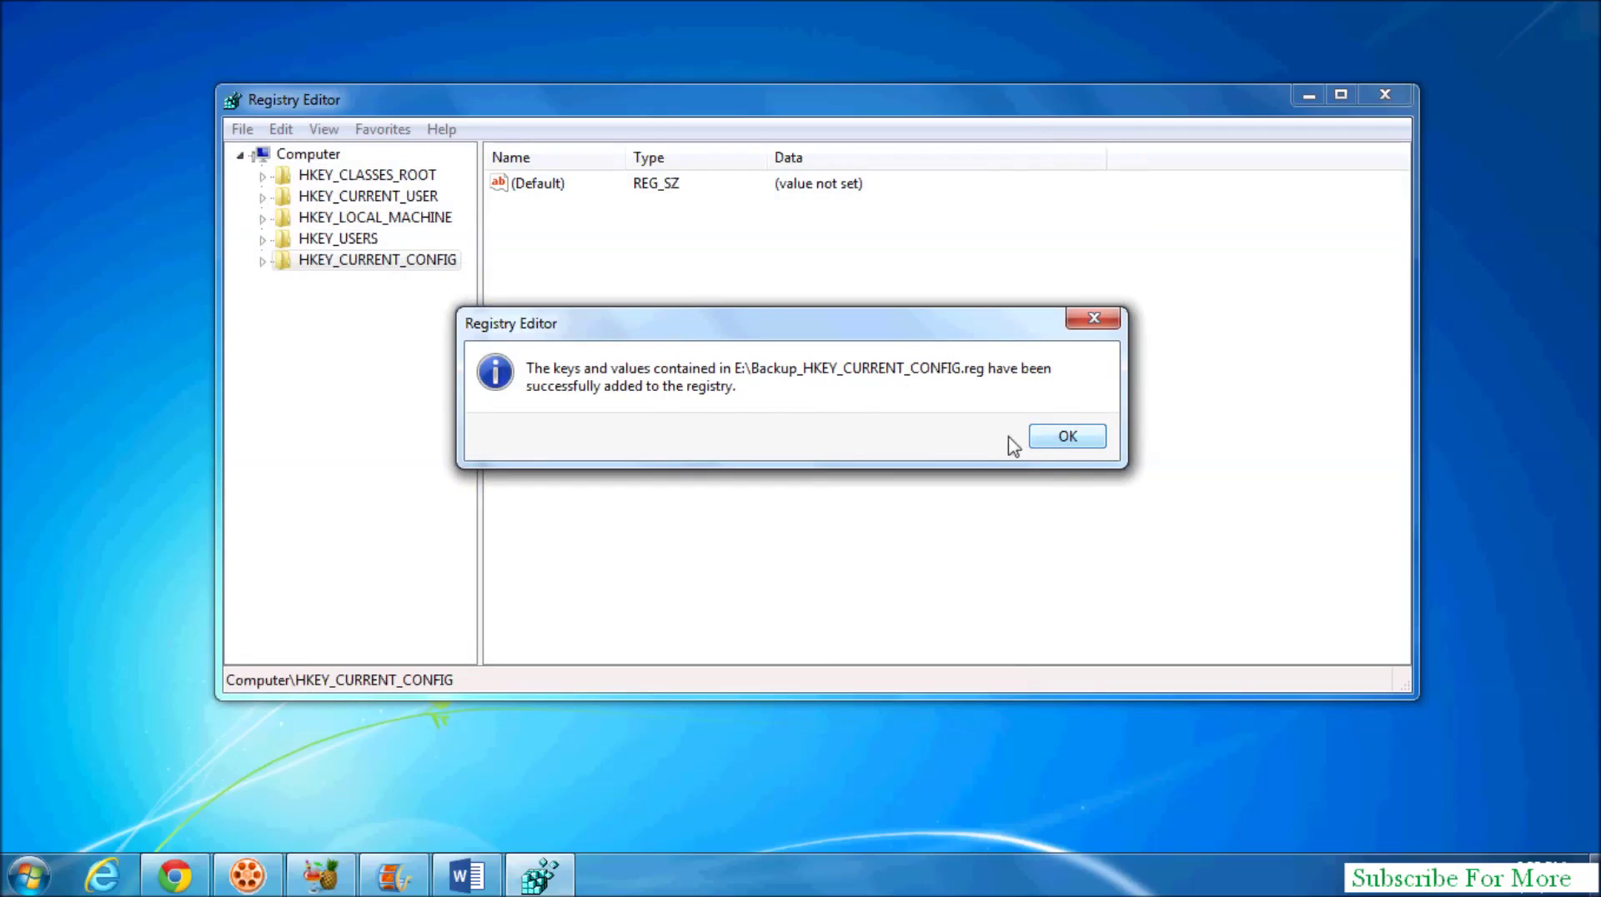
click(1067, 438)
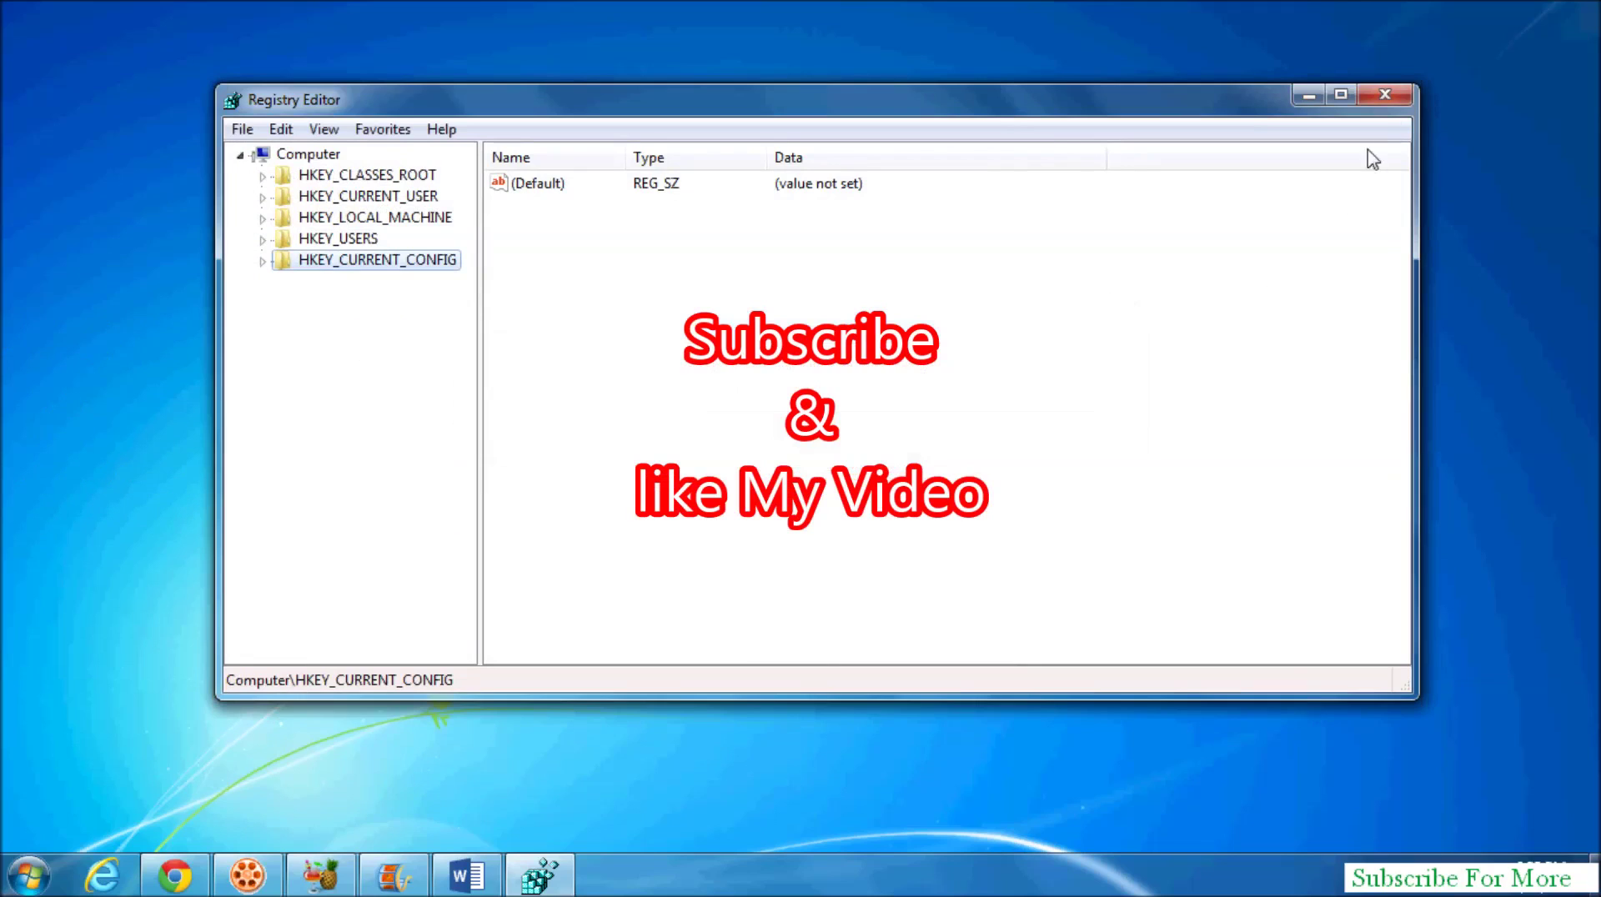
click(1387, 97)
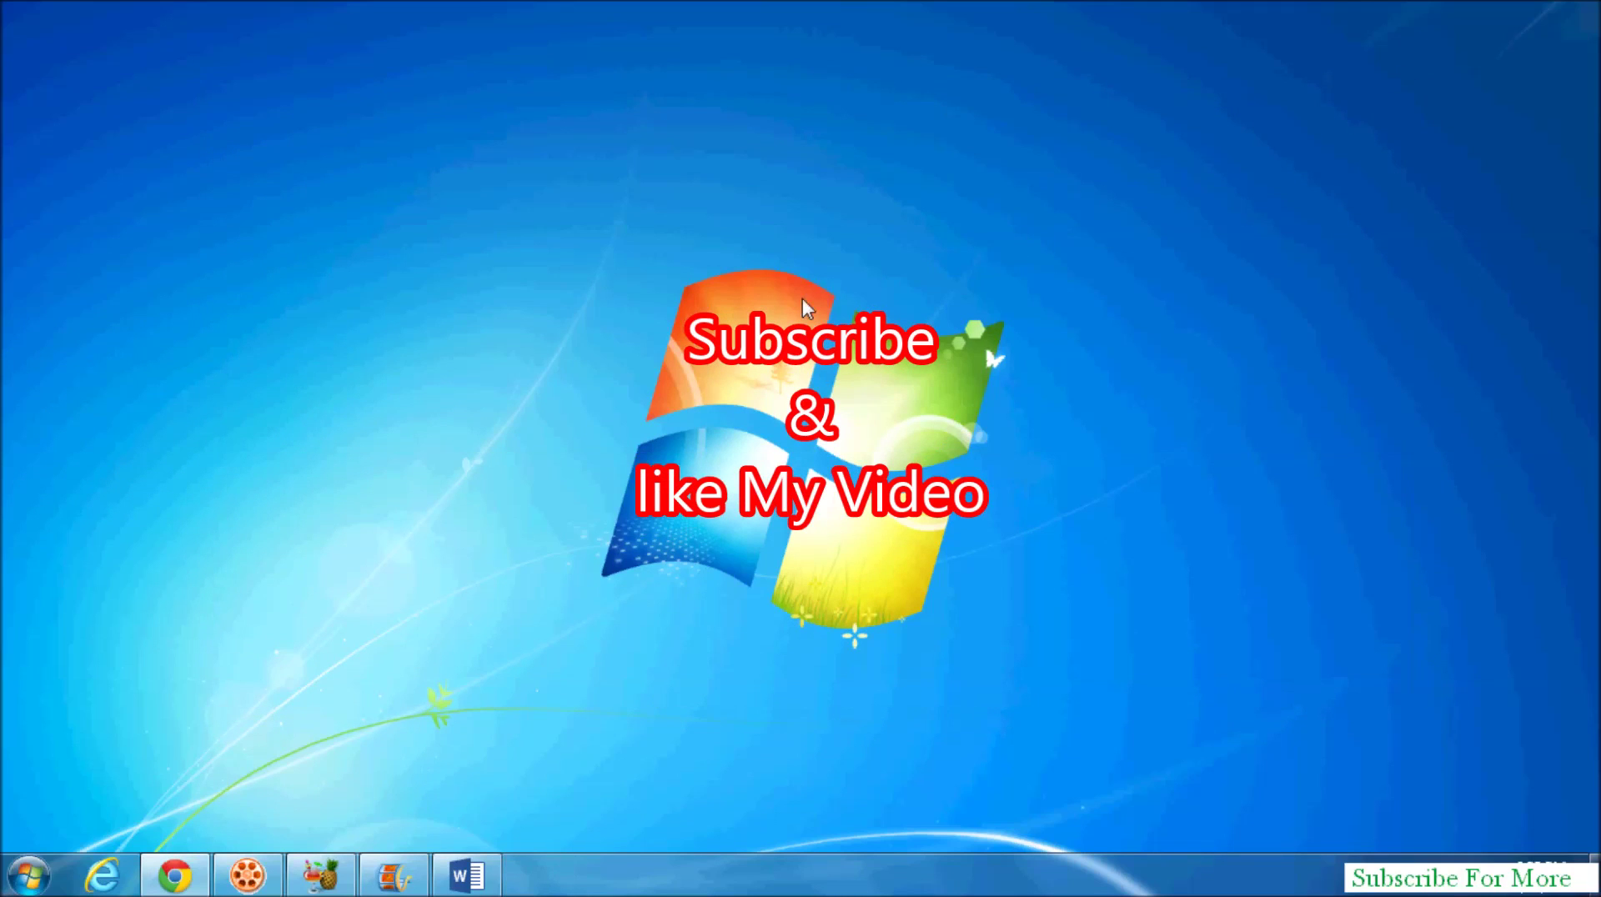